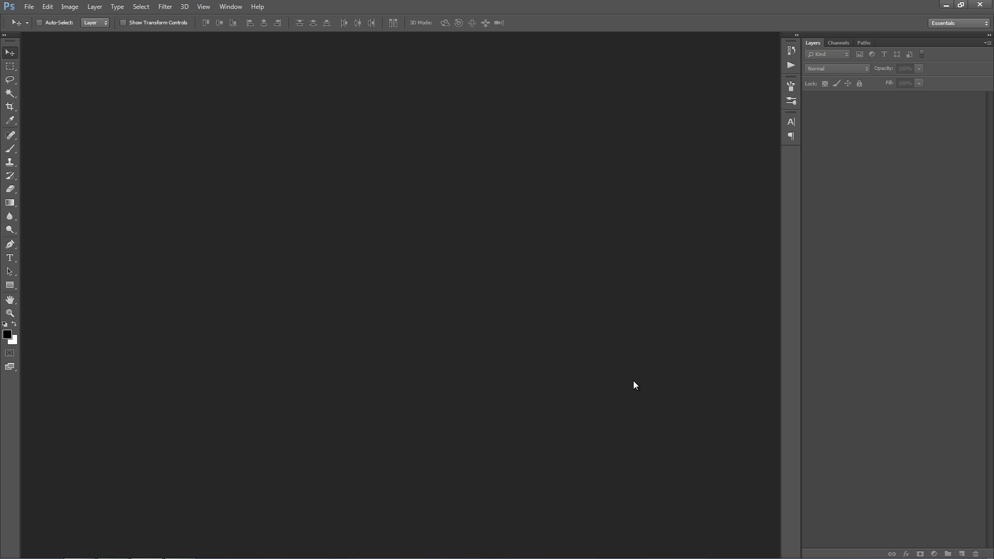
Step: Open Photo.jpg of the jumping dancer and fit it to the screen
key("ctrl+o")
double_click(568, 170)
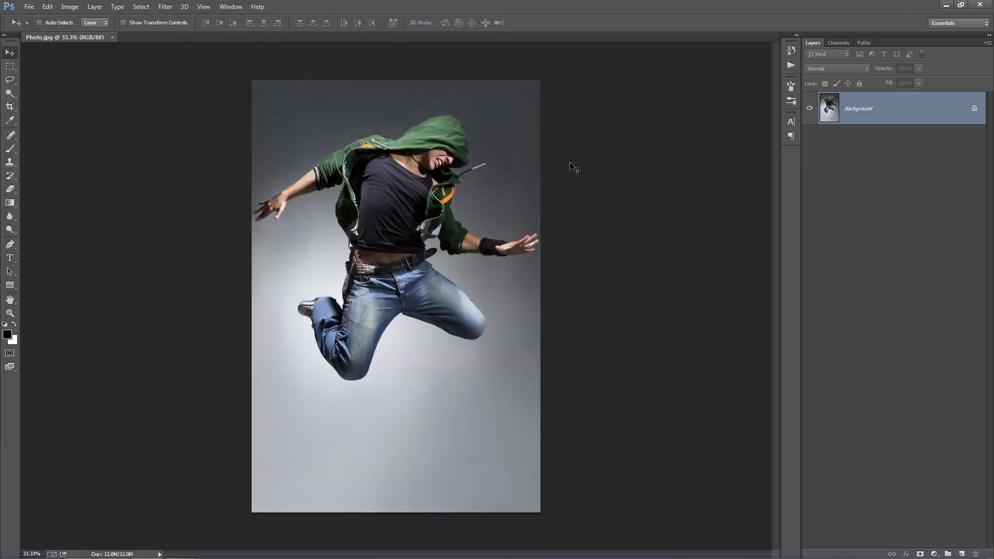
key("ctrl+0")
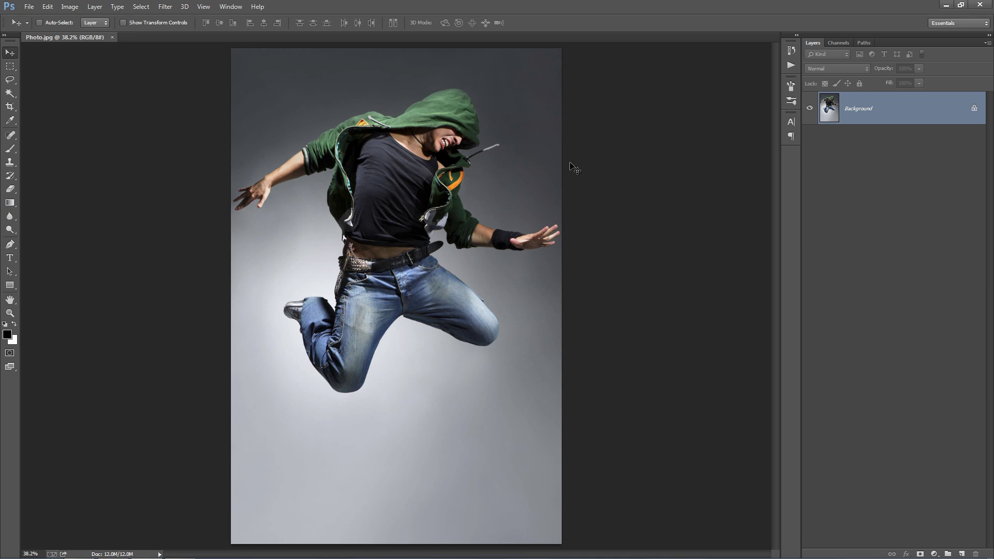
left_click(70, 6)
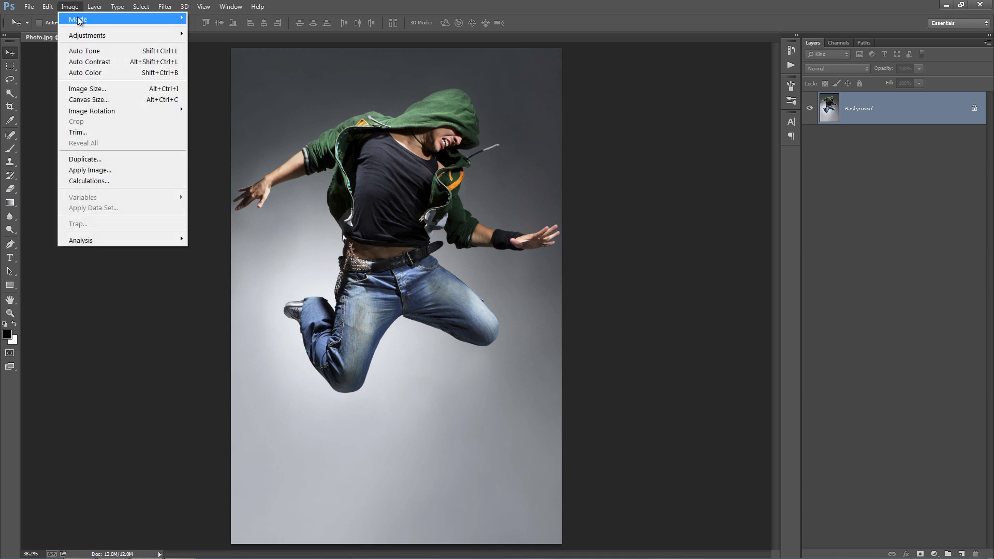
mouse_move(142, 20)
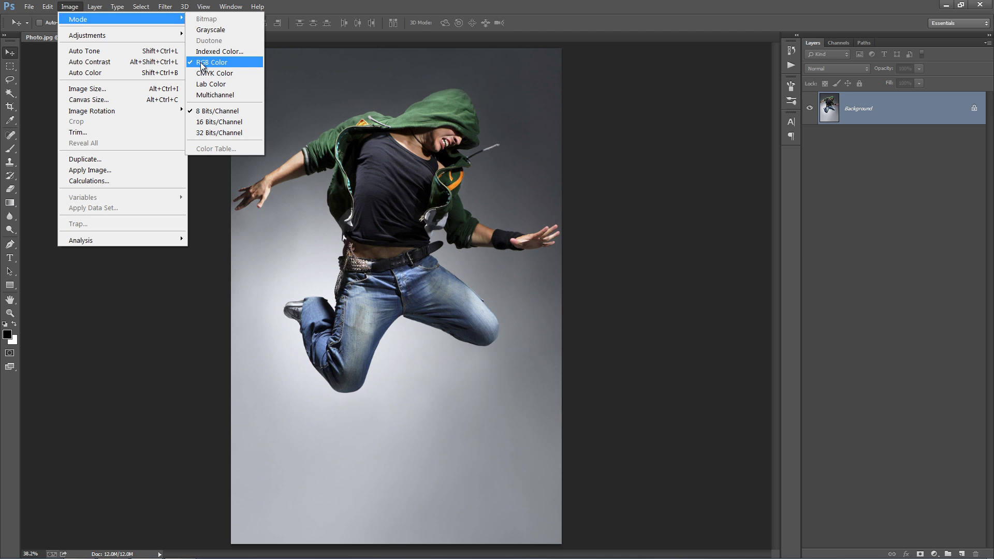
left_click(207, 112)
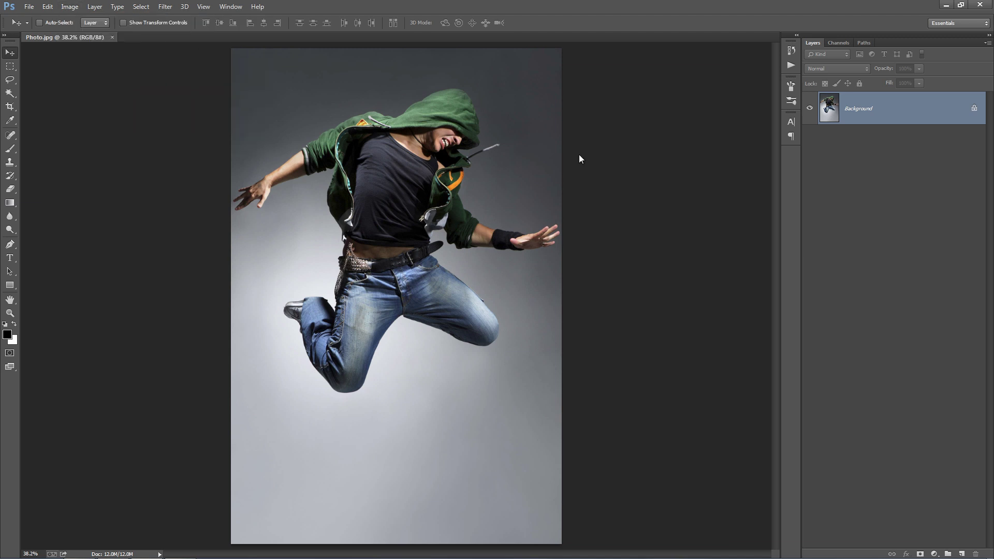
key("ctrl+alt+i")
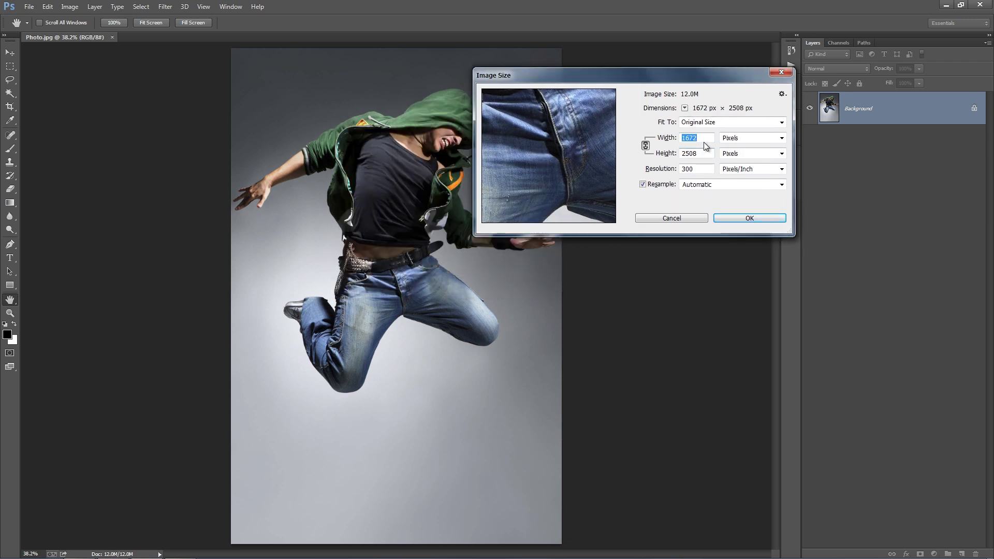
left_click(705, 139)
left_click(678, 218)
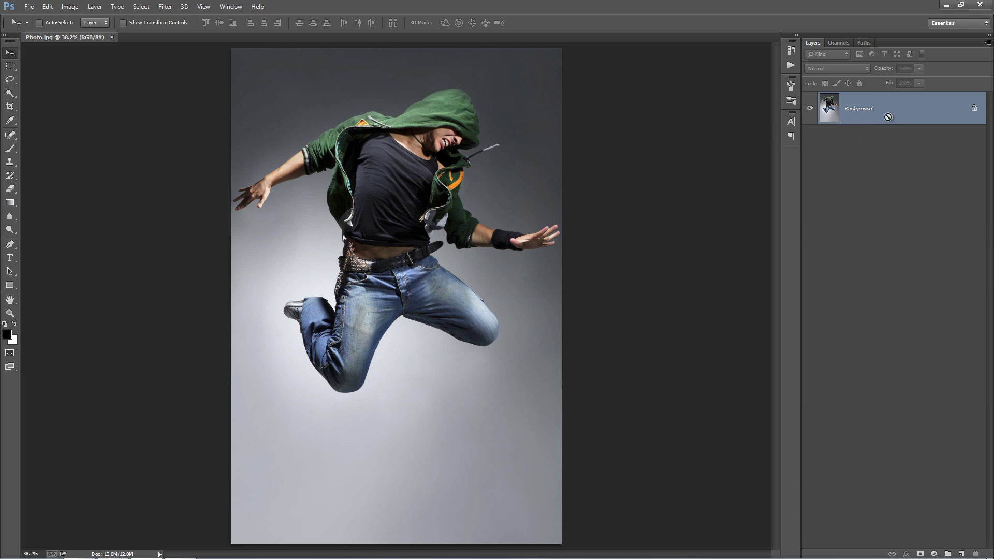
Step: Duplicate the photo, delete the original Background, and rename the copy 'hg'
key("ctrl+j")
left_click(880, 149)
key("Delete")
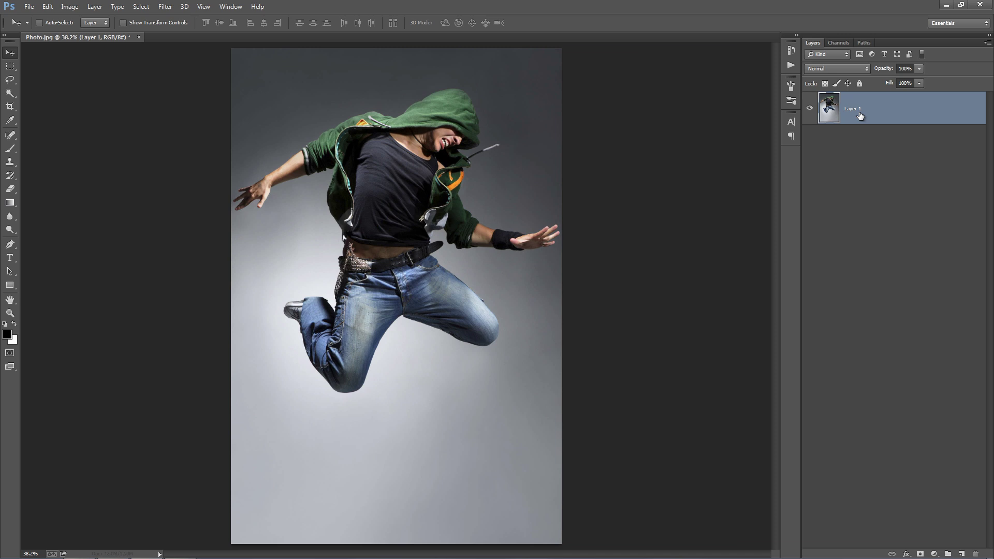
double_click(854, 109)
type("hg")
key("Return")
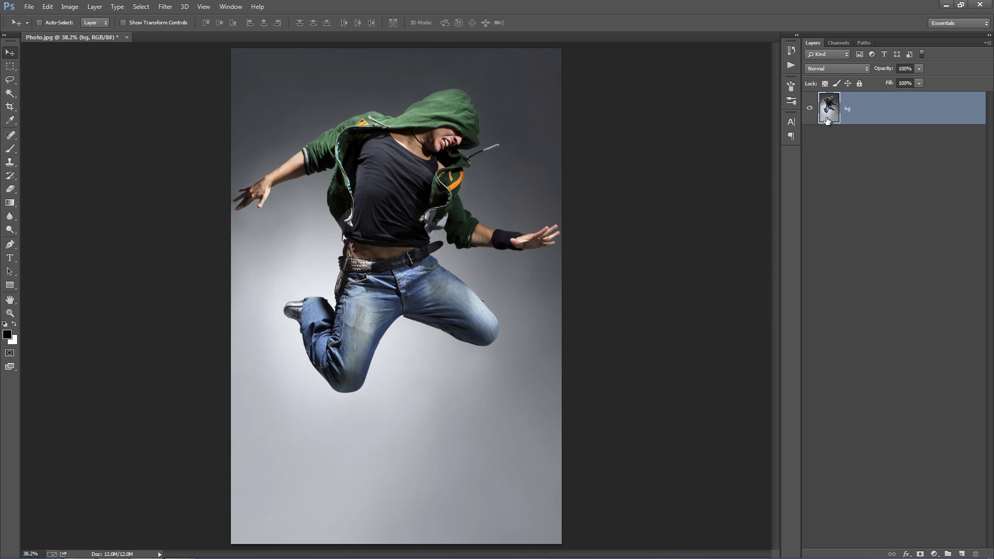
Step: Convert the hg layer into the Background with Layer > New > Background from Layer
left_click(93, 7)
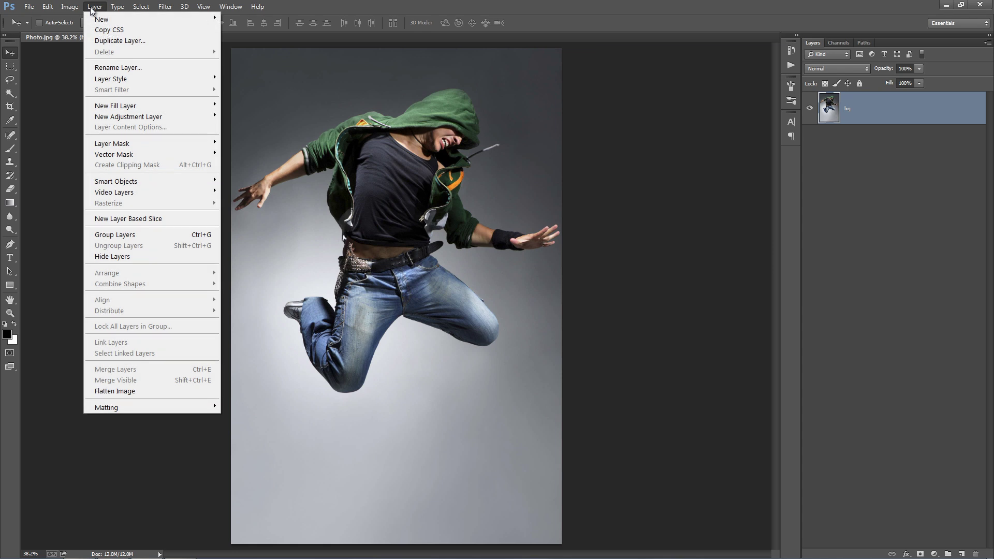
mouse_move(189, 20)
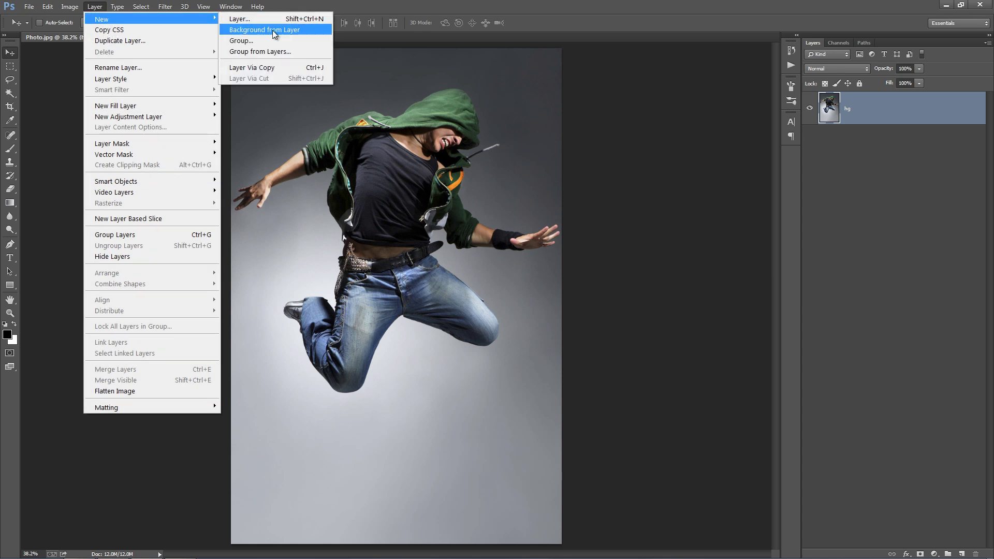
left_click(274, 31)
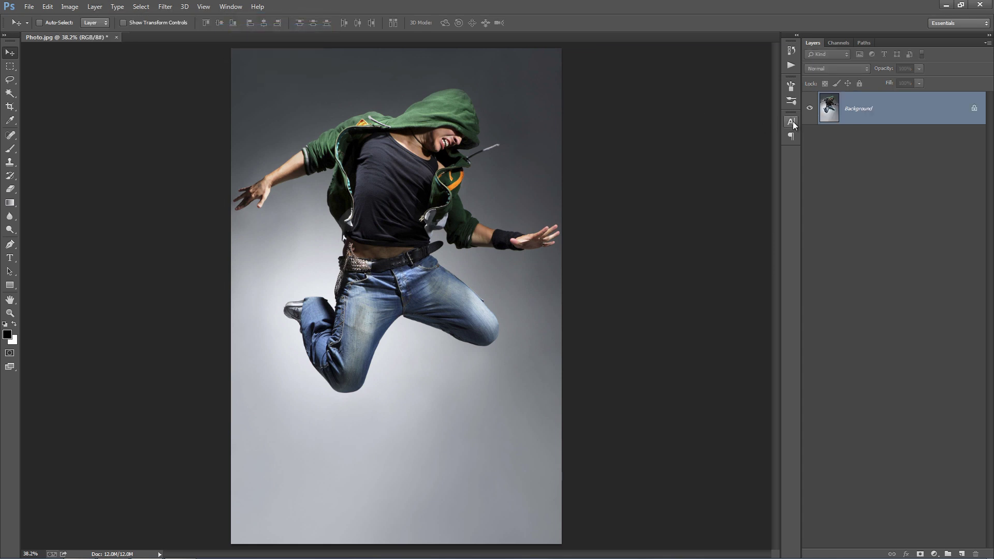
Step: Adjust the thumbnail display settings in Layers Panel Options
left_click(988, 45)
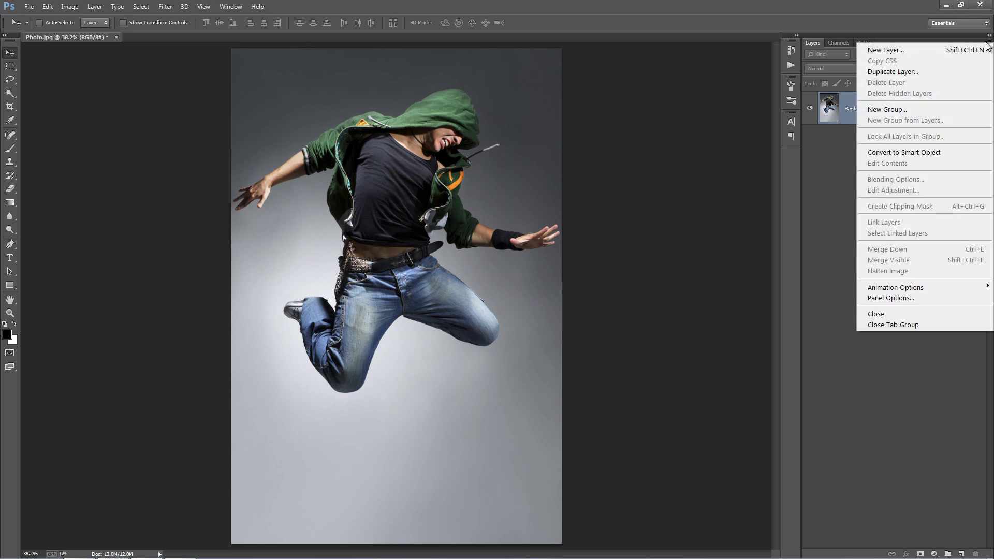
left_click(901, 299)
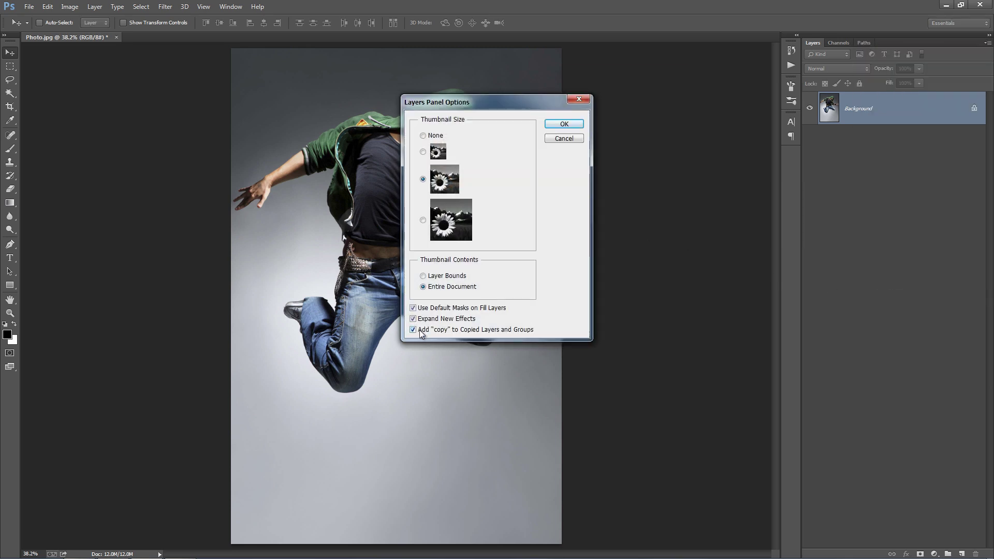
left_click(568, 125)
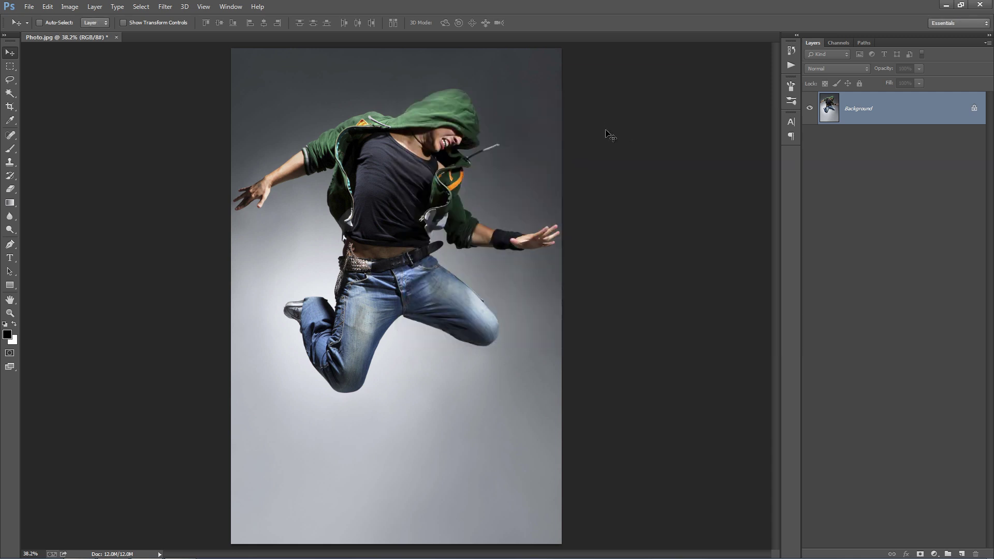
Step: Show the Actions panel and load the Flux.atn action set
left_click(229, 7)
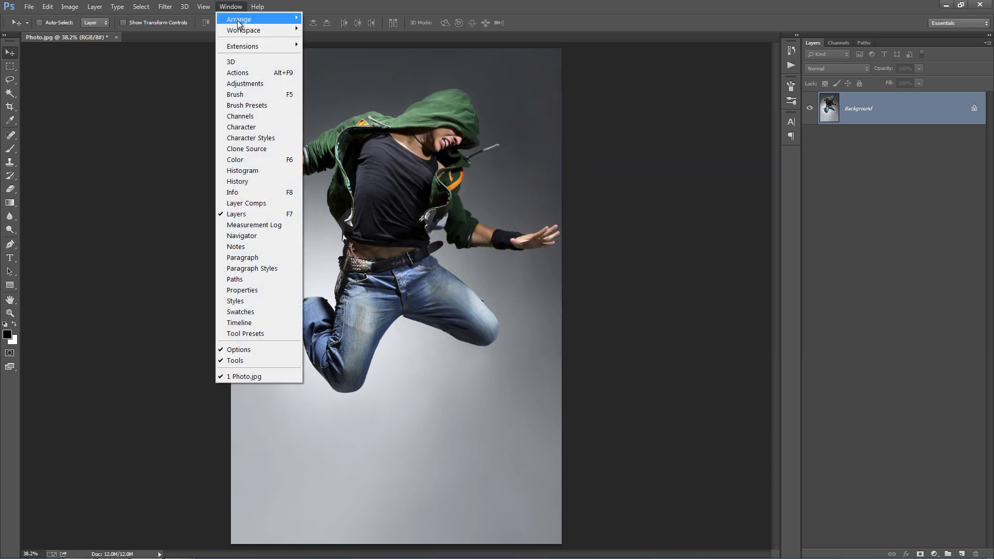
left_click(247, 72)
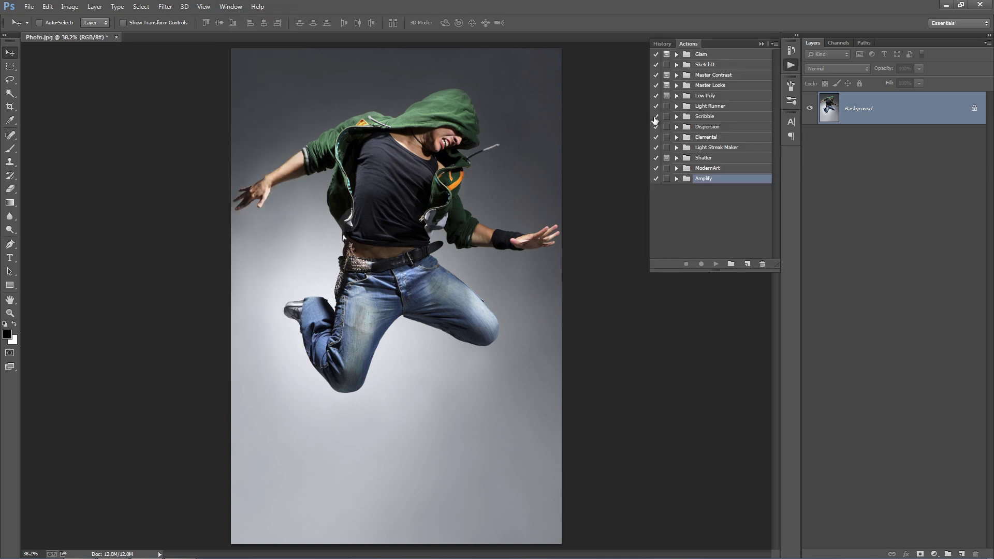
left_click(775, 44)
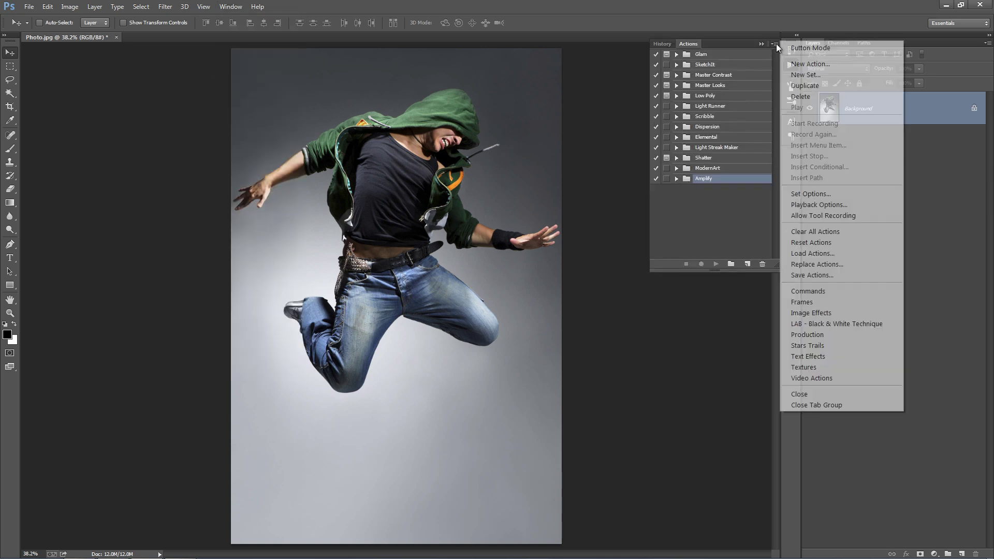
left_click(849, 253)
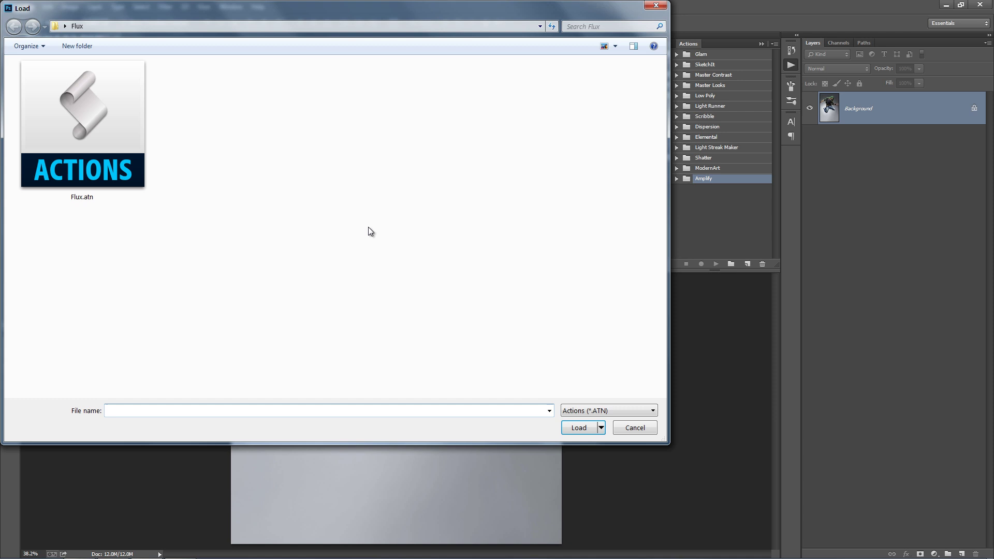
double_click(125, 152)
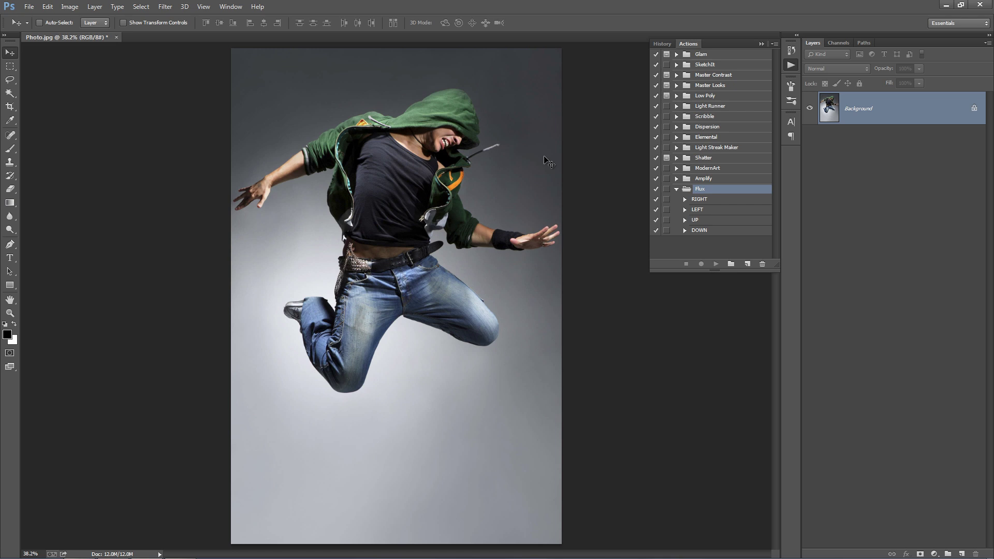
Step: Add a new empty layer named 'brush'
key("ctrl+shift+n")
type("brush")
key("Return")
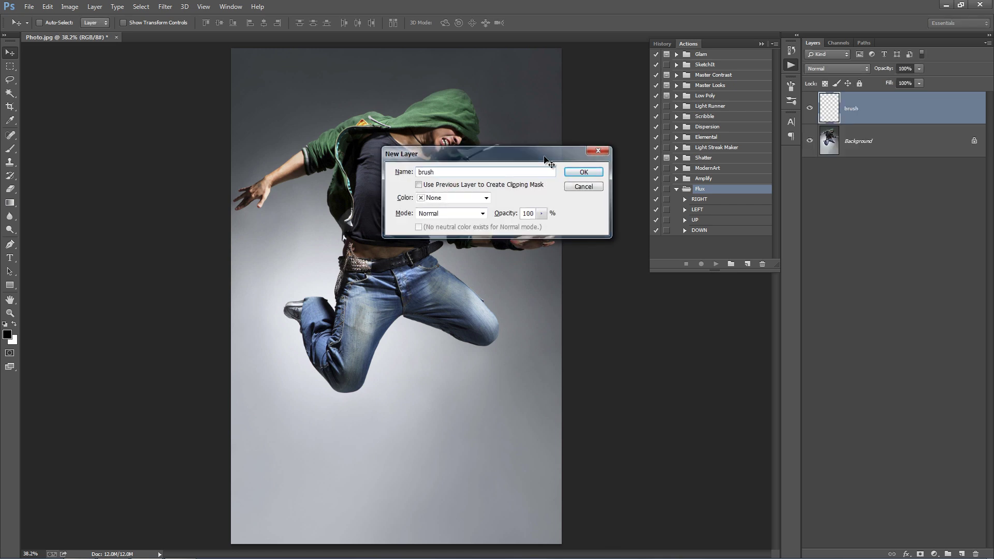
Step: Choose a slightly smaller round brush tip and set the foreground colour to magenta ff00fc
key("b")
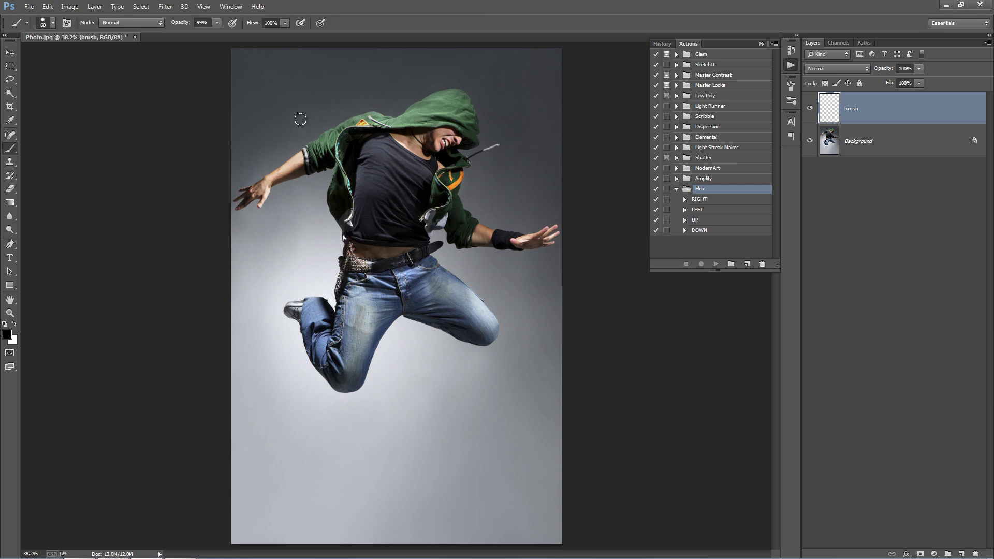
right_click(300, 120)
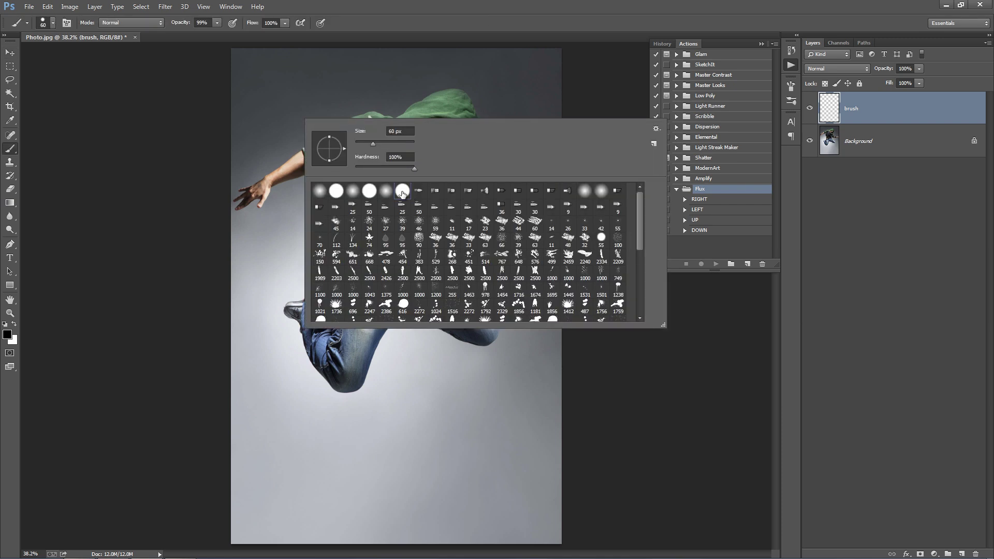
double_click(402, 192)
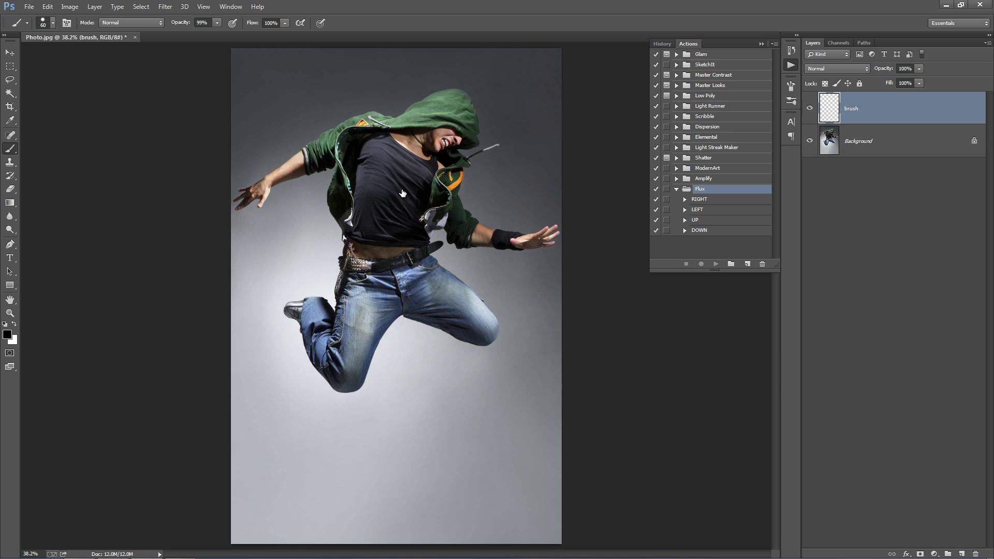
key("i")
left_click(8, 334)
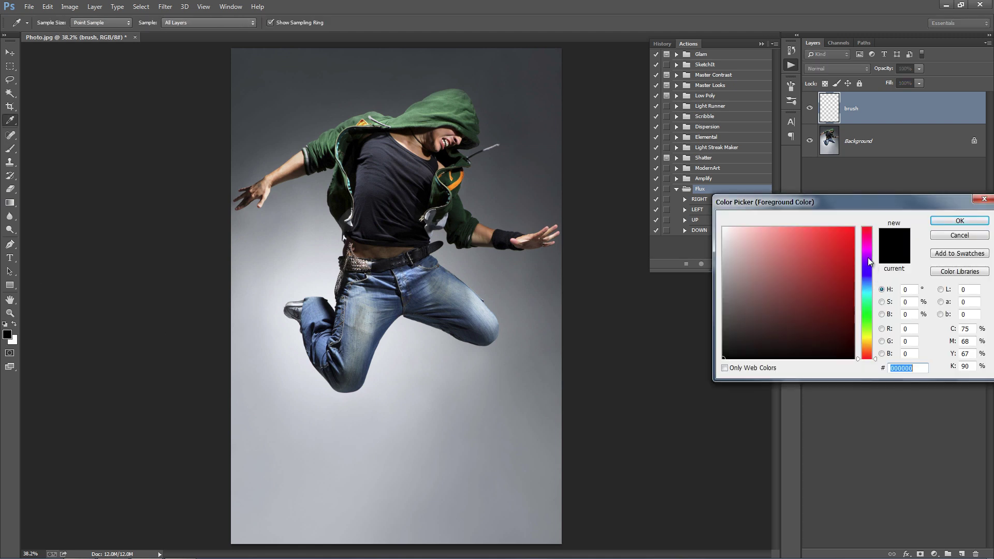
left_click_drag(868, 264, 855, 227)
left_click(932, 223)
key("b")
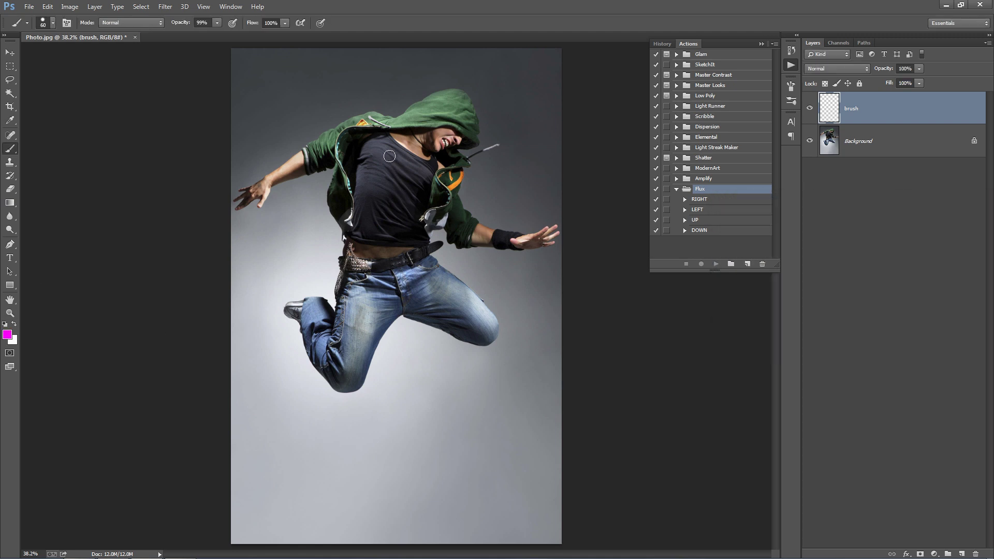
key("bracketleft")
key("bracketleft")
Step: Paint magenta over the raised hand, down the jacket and along its right edge
key("bracketright")
key("bracketright")
mouse_move(247, 200)
left_mouse_down()
mouse_move(327, 159)
mouse_move(288, 170)
mouse_move(331, 145)
mouse_move(311, 162)
mouse_move(329, 156)
mouse_move(340, 136)
mouse_move(402, 121)
left_mouse_up()
key("bracketright")
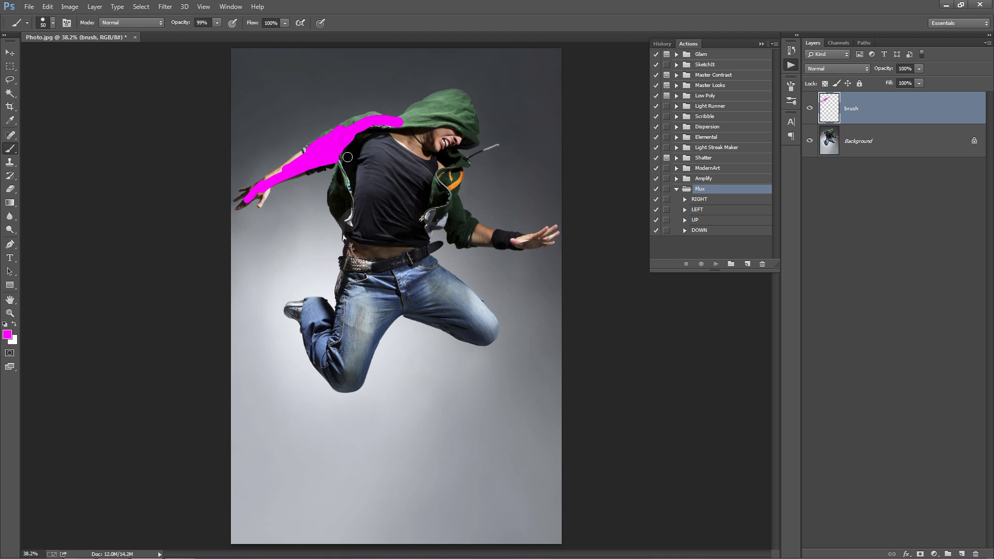
mouse_move(347, 157)
left_mouse_down()
mouse_move(340, 210)
mouse_move(341, 187)
mouse_move(360, 249)
mouse_move(344, 251)
mouse_move(417, 257)
mouse_move(336, 252)
left_mouse_up()
key("e")
key("b")
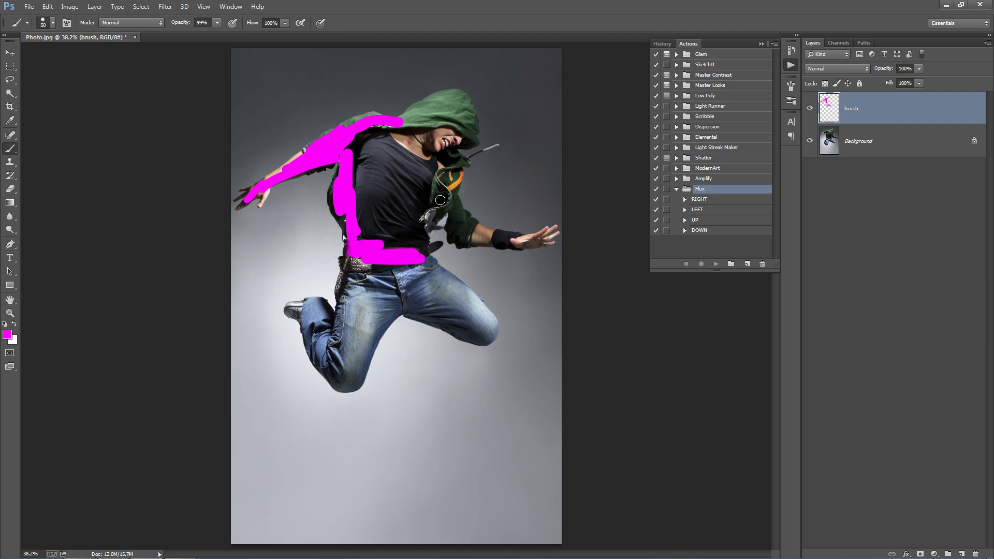
mouse_move(441, 202)
left_mouse_down()
mouse_move(444, 181)
mouse_move(440, 211)
mouse_move(471, 239)
mouse_move(541, 237)
mouse_move(481, 232)
mouse_move(450, 199)
mouse_move(458, 166)
left_mouse_up()
Step: Paint magenta over the shoulder and hood, left shoe, shin and neck, resizing the brush between 40 and 60
key("bracketleft")
key("bracketright")
mouse_move(409, 133)
left_mouse_down()
mouse_move(412, 116)
mouse_move(373, 120)
left_mouse_up()
key("bracketright")
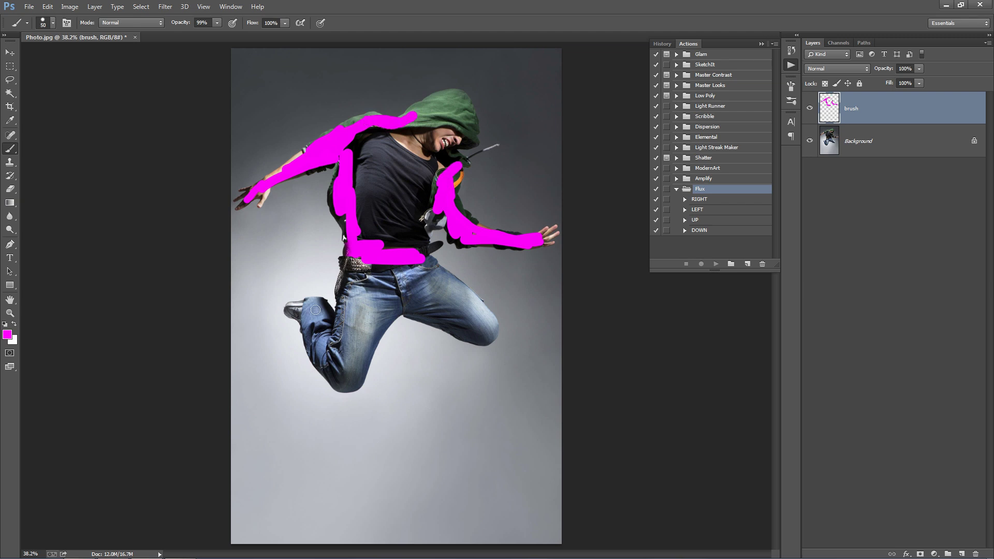
mouse_move(290, 309)
left_mouse_down()
mouse_move(329, 325)
mouse_move(320, 333)
mouse_move(304, 317)
mouse_move(311, 351)
mouse_move(355, 384)
left_mouse_up()
key("bracketright")
mouse_move(354, 382)
left_mouse_down()
mouse_move(384, 313)
mouse_move(484, 340)
mouse_move(461, 336)
mouse_move(489, 326)
mouse_move(456, 290)
mouse_move(469, 301)
left_mouse_up()
key("bracketleft")
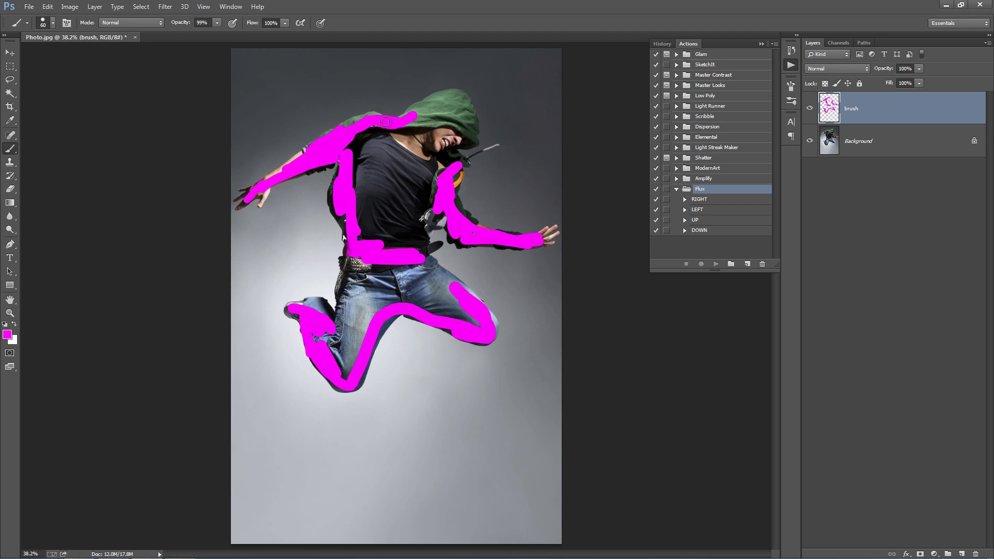
left_click_drag(386, 129, 414, 149)
key("bracketleft")
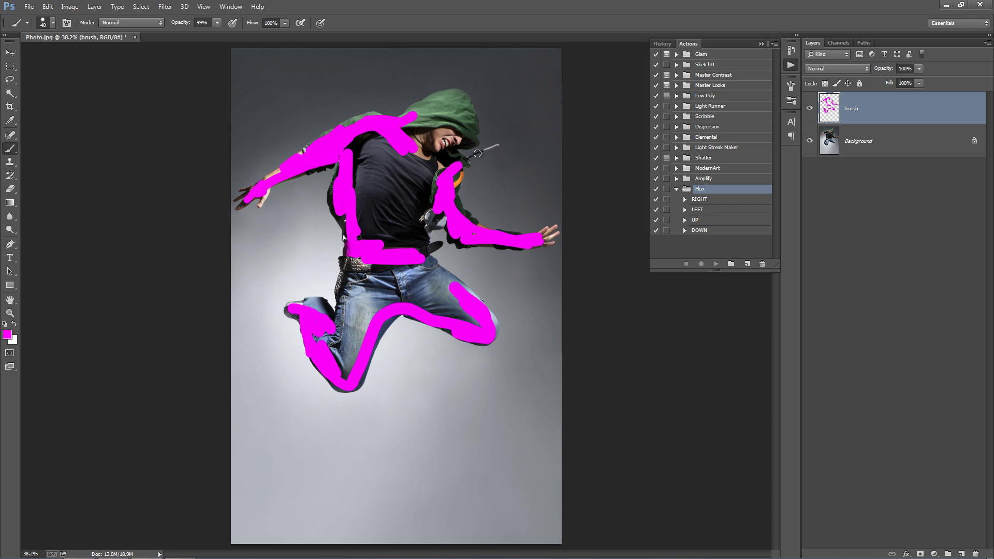
Step: Play the Flux DOWN action and let it run through to completion
left_click(707, 232)
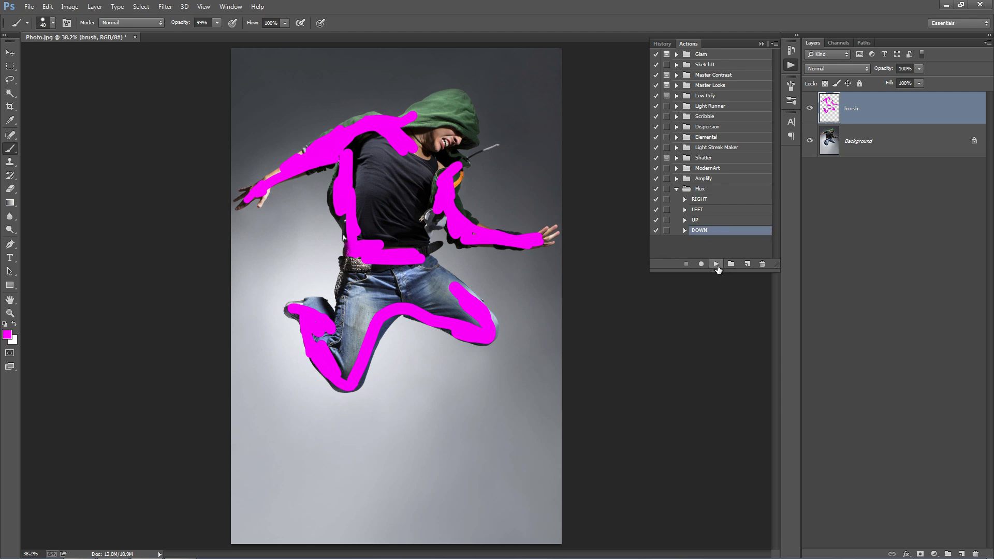
left_click(718, 265)
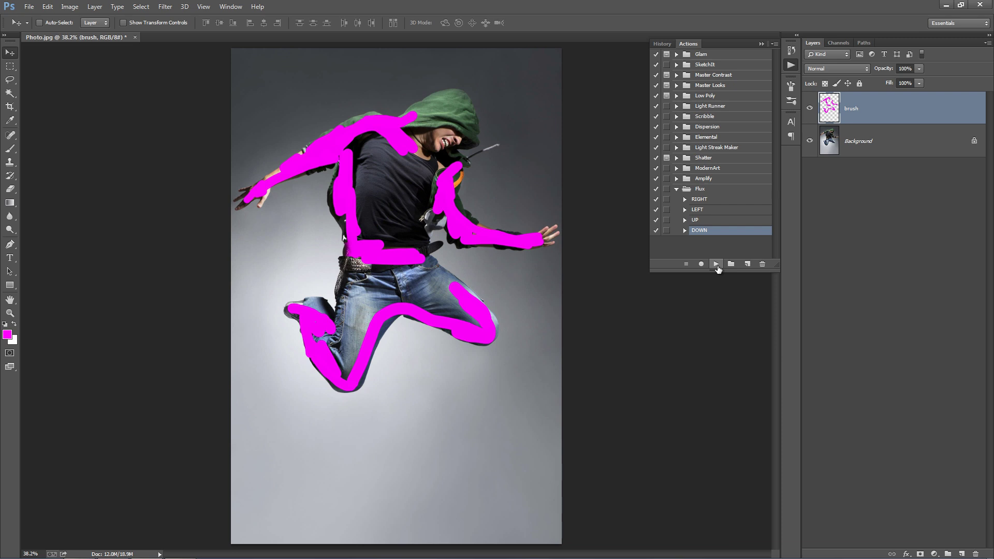
left_click(716, 265)
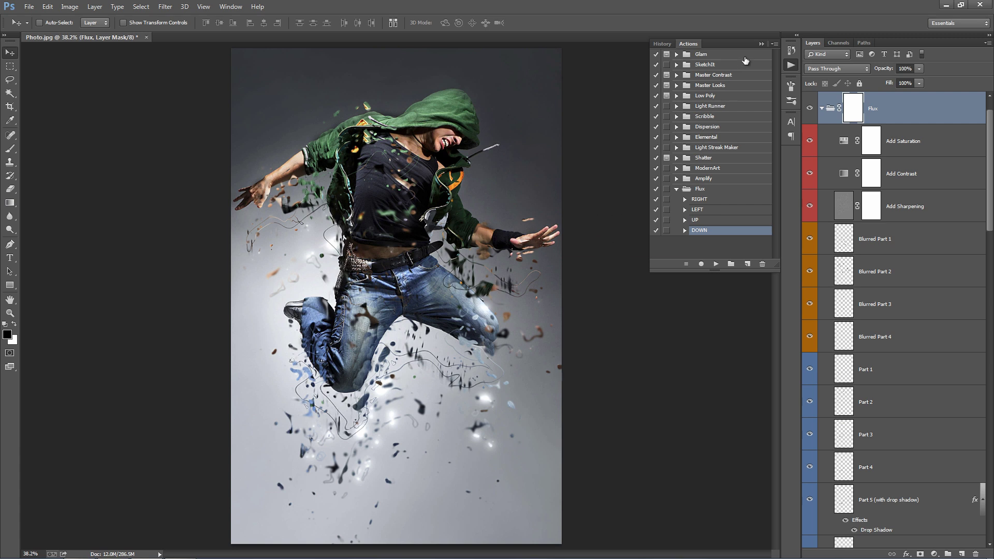
Step: Collapse the Actions list and the Flux group, undoing an accidental nudge of the effect
left_click(759, 45)
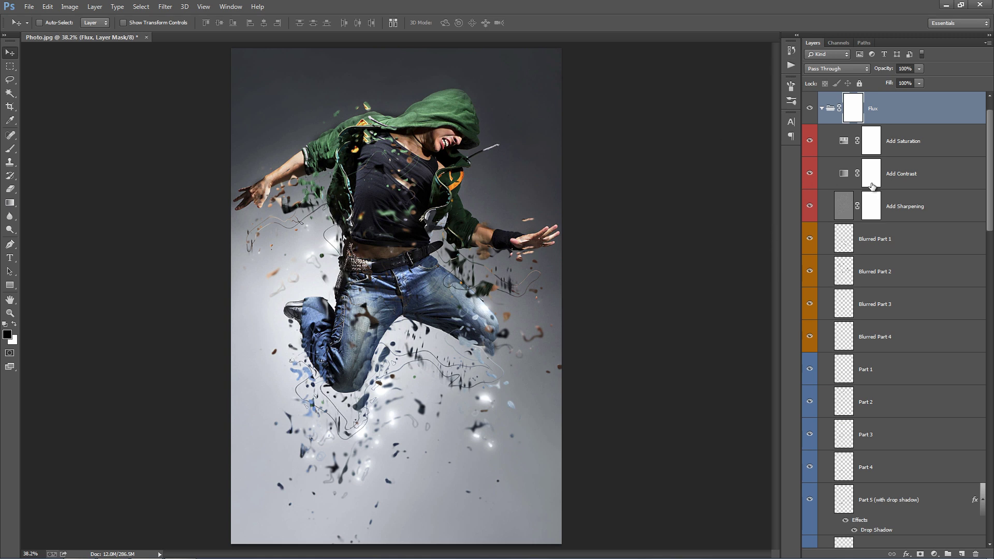
left_click(903, 180)
scroll(920, 240, "up", 1)
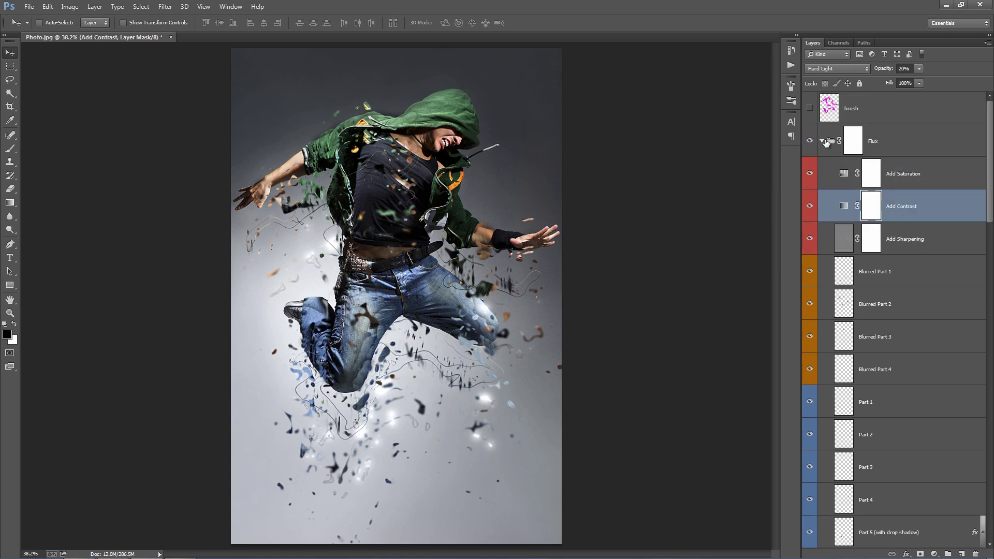
left_click(822, 141)
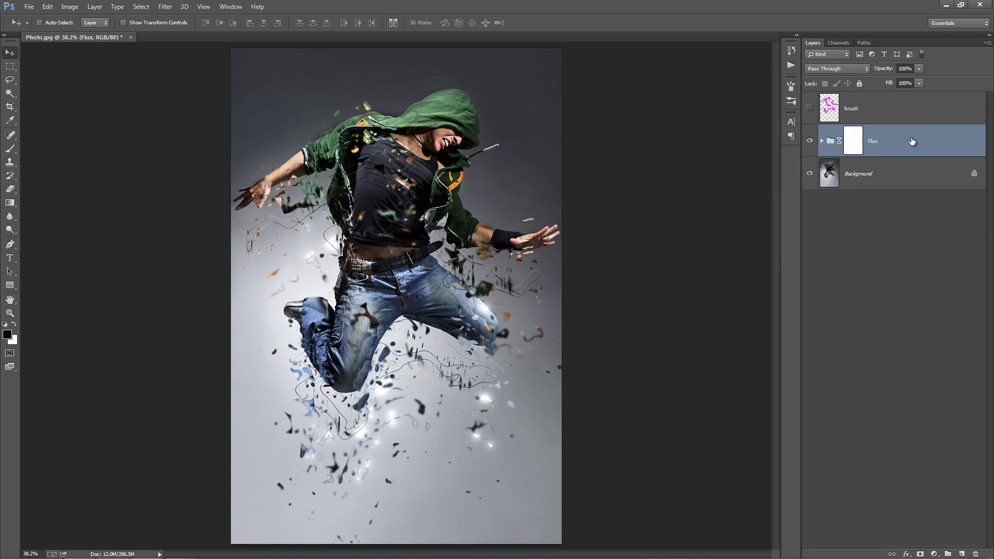
left_click_drag(420, 206, 381, 164)
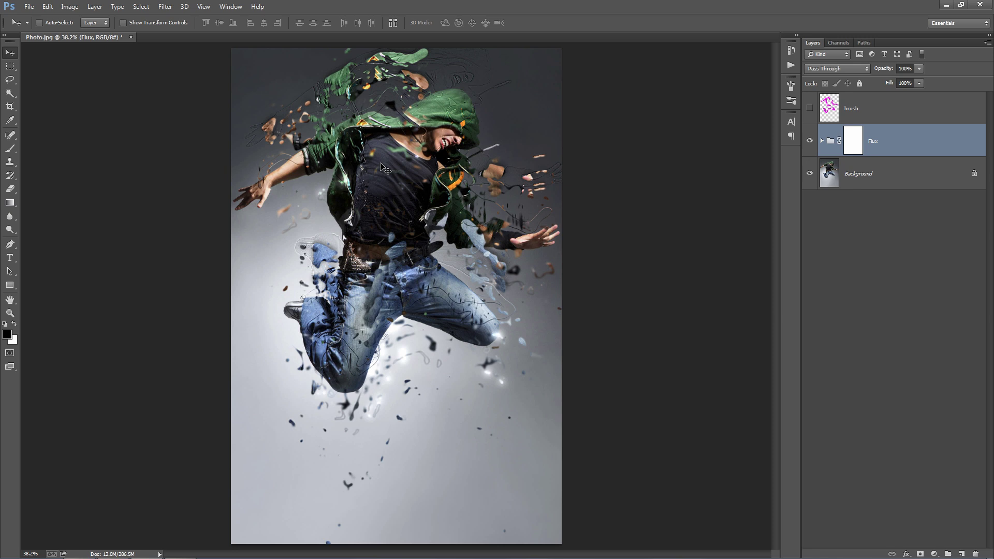
key("ctrl+z")
Step: Toggle the Flux group off and on with the brush layer visible, then merge it down
left_click(810, 141)
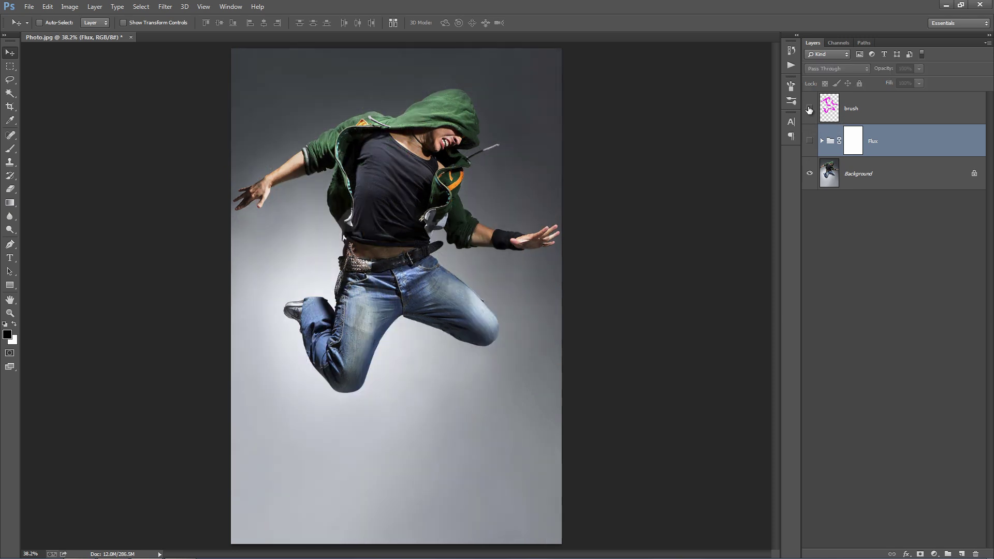
left_click(810, 109)
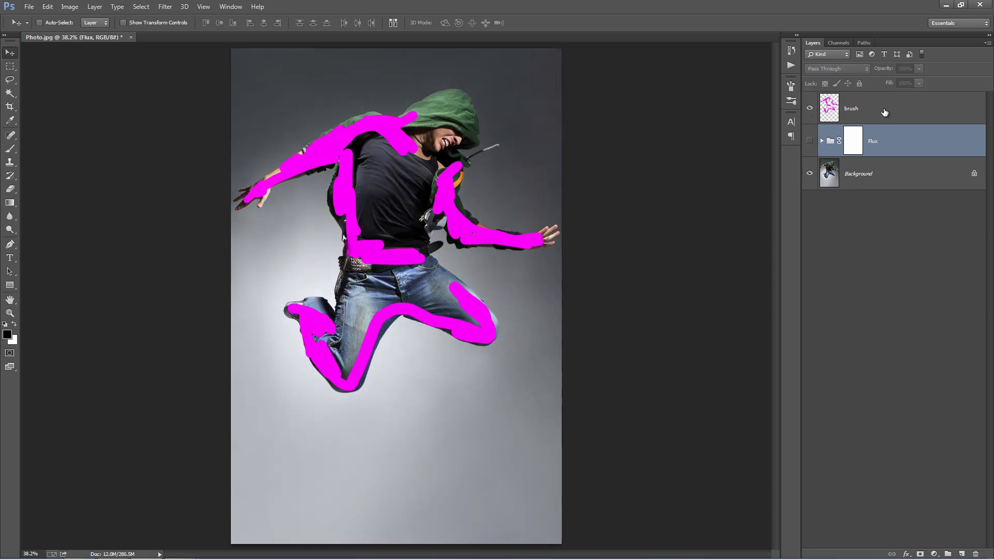
left_click(810, 140)
key("ctrl+e")
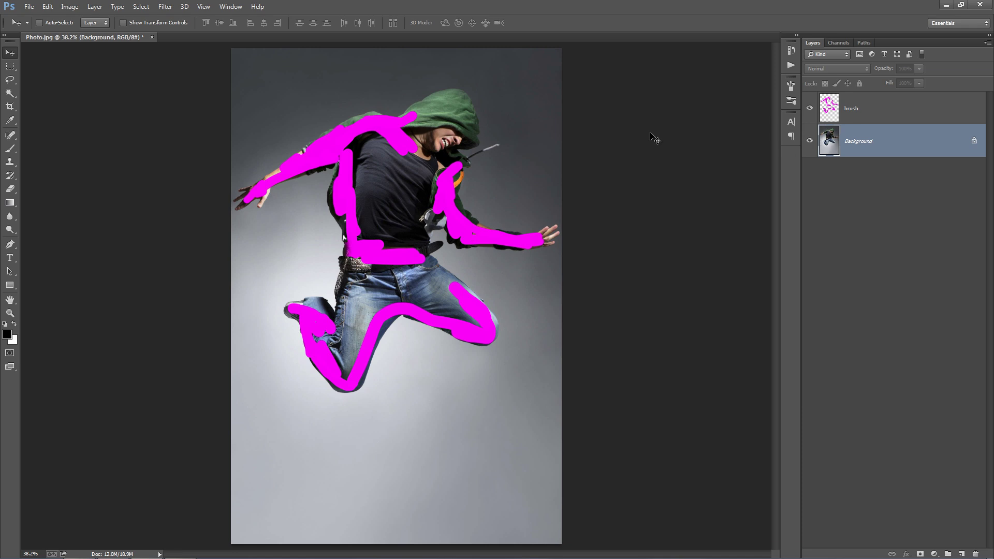
Step: Undo the merge, expand the Flux group, hide the brush layer, and target Add Saturation's adjustment
key("ctrl+z")
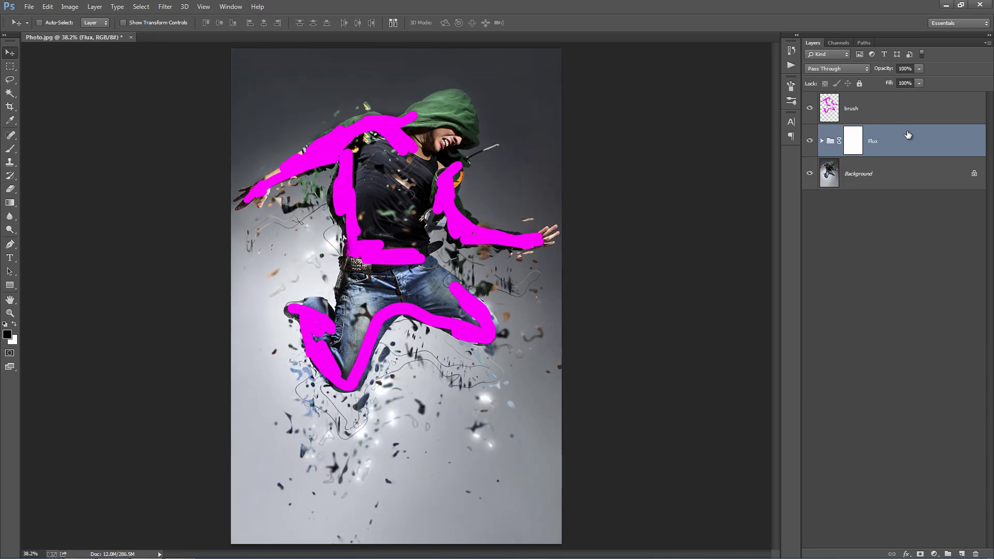
left_click(821, 141)
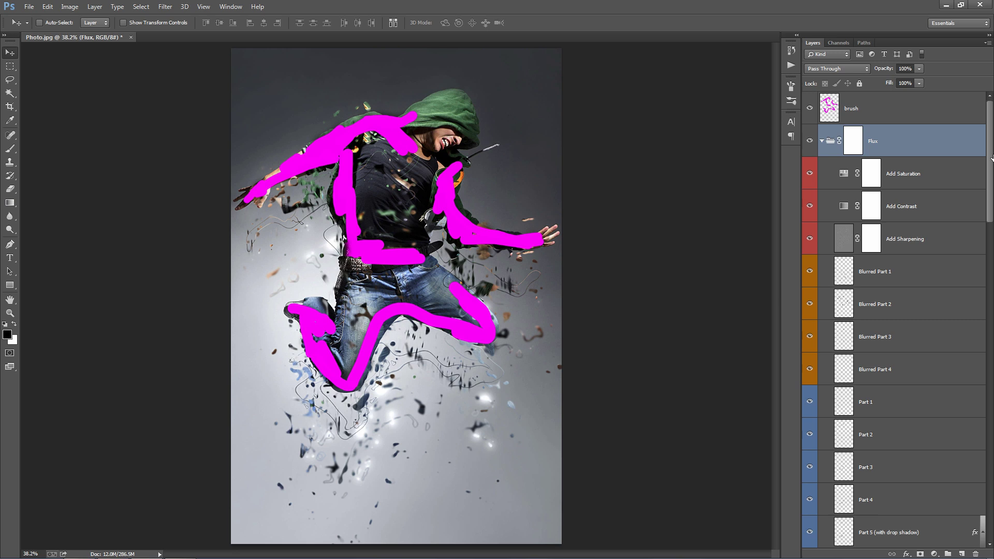
key("alt+bracketleft")
mouse_move(990, 150)
left_mouse_down()
mouse_move(989, 394)
mouse_move(989, 119)
left_mouse_up()
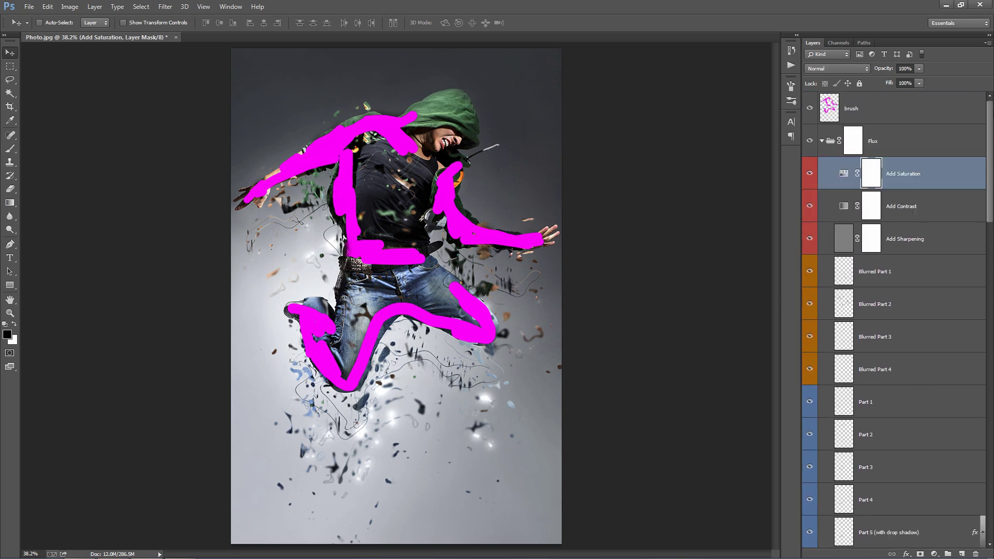
left_click(810, 107)
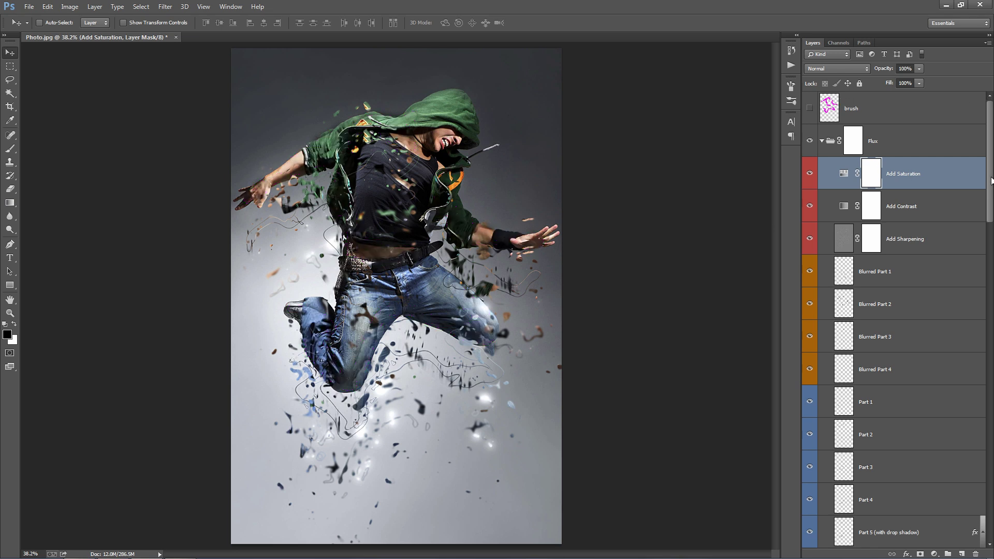
scroll(991, 177, "down", 2)
scroll(936, 158, "up", 2)
key("ctrl+2")
Step: Open the Add Saturation settings and raise the Greens saturation to +50
double_click(843, 177)
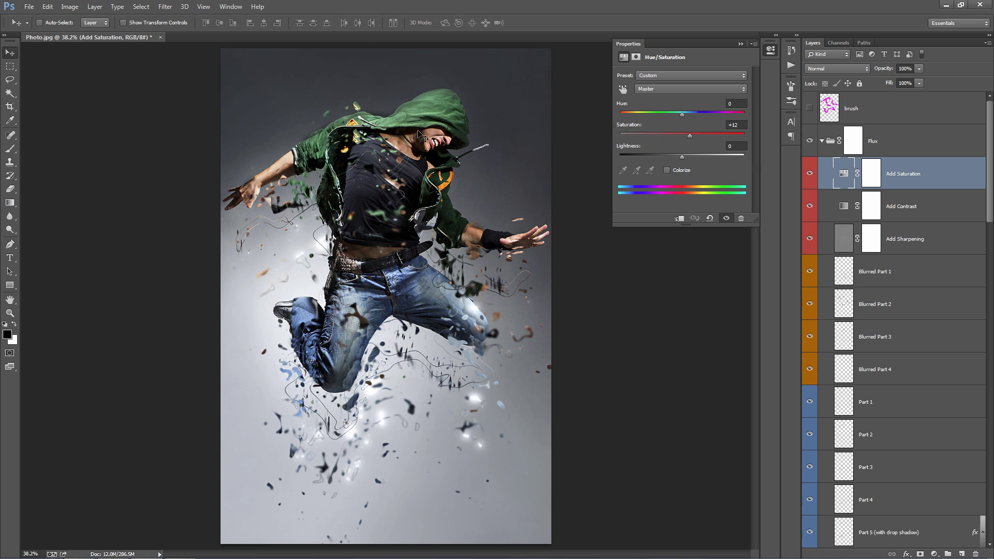
left_click(663, 91)
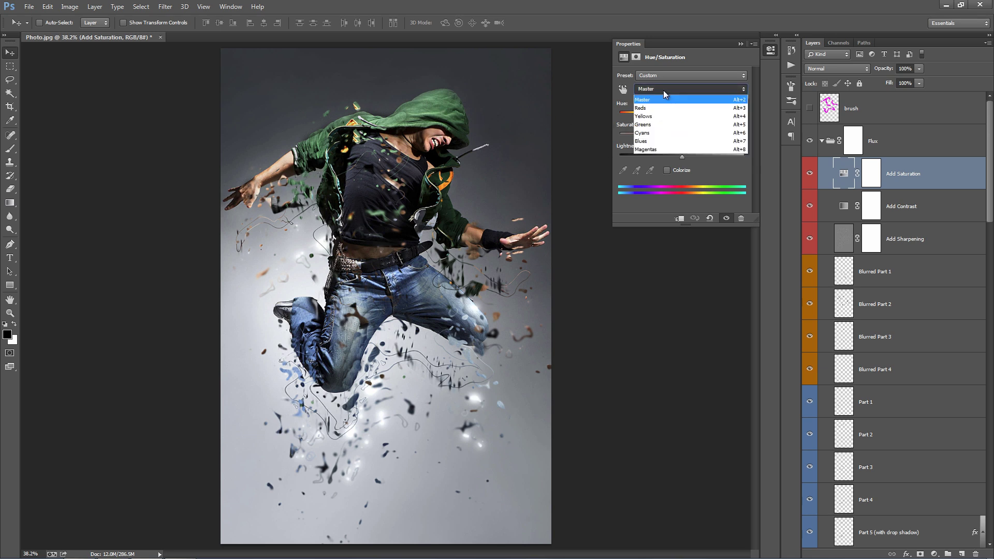
left_click(684, 124)
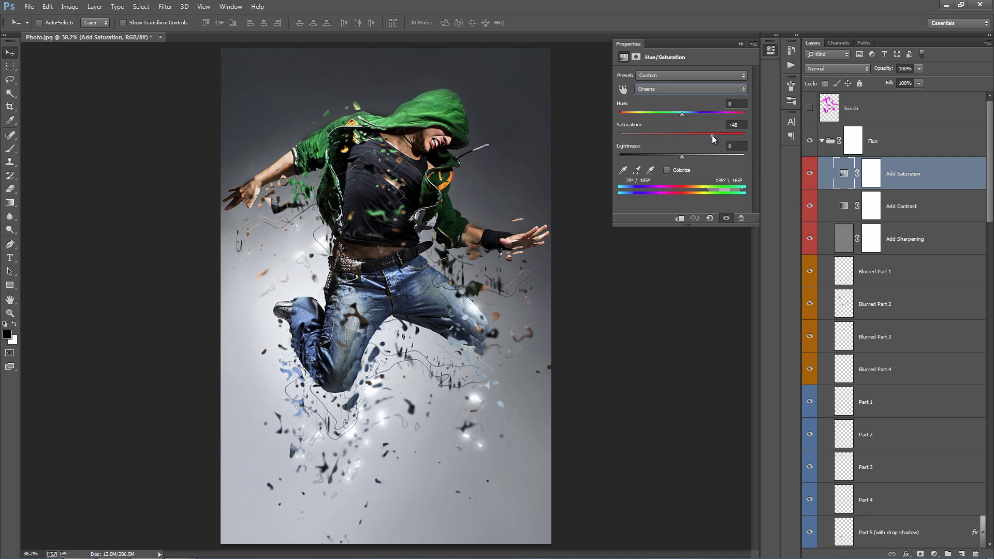
left_click_drag(713, 135, 714, 135)
Step: Set the Blues saturation and lightness to -100 and close the Properties panel
left_click(659, 93)
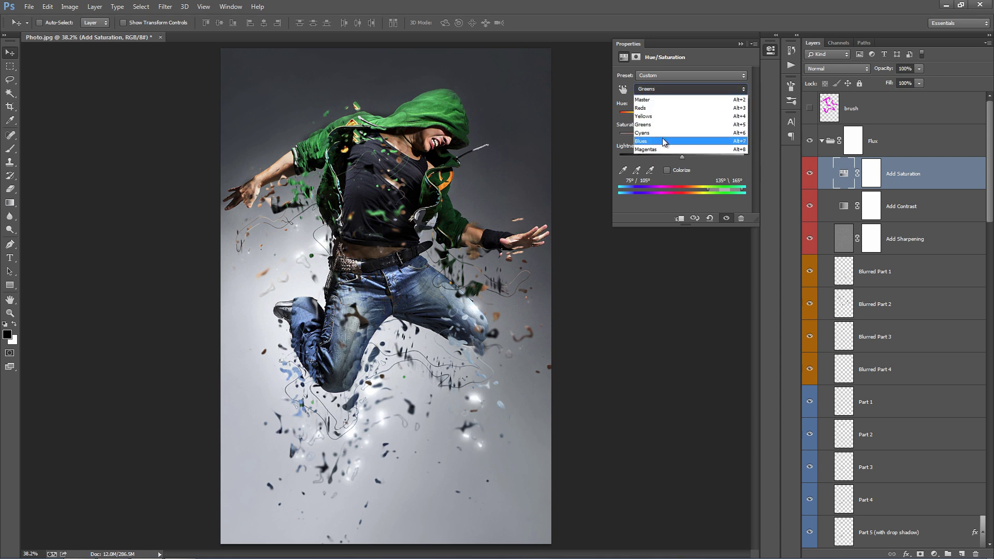
left_click(662, 139)
left_click_drag(682, 136, 617, 136)
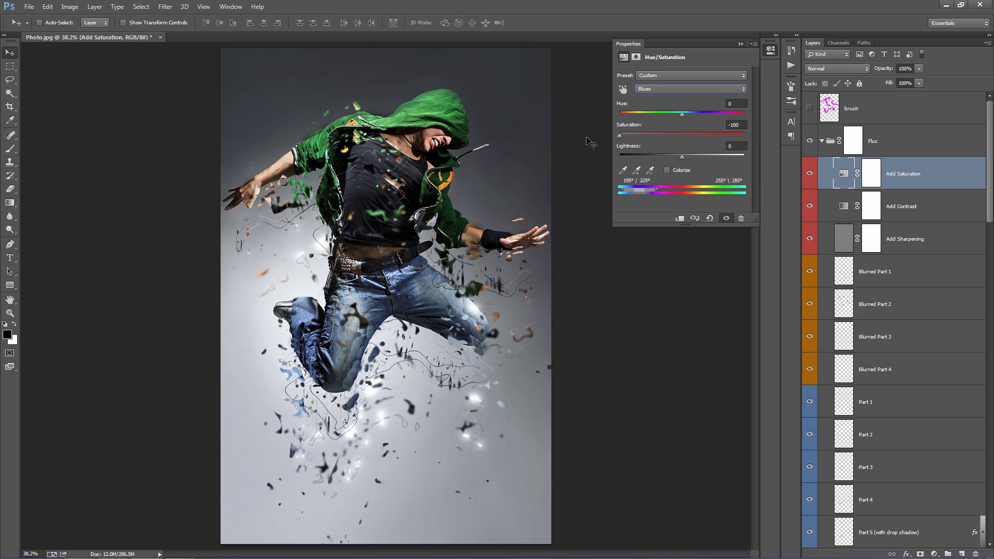
left_click_drag(679, 157, 614, 154)
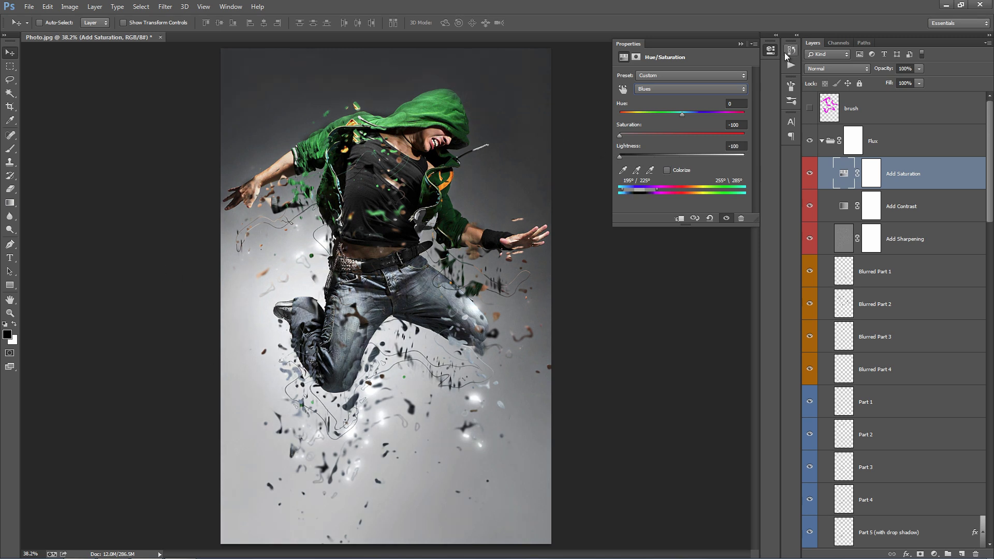
left_click(741, 44)
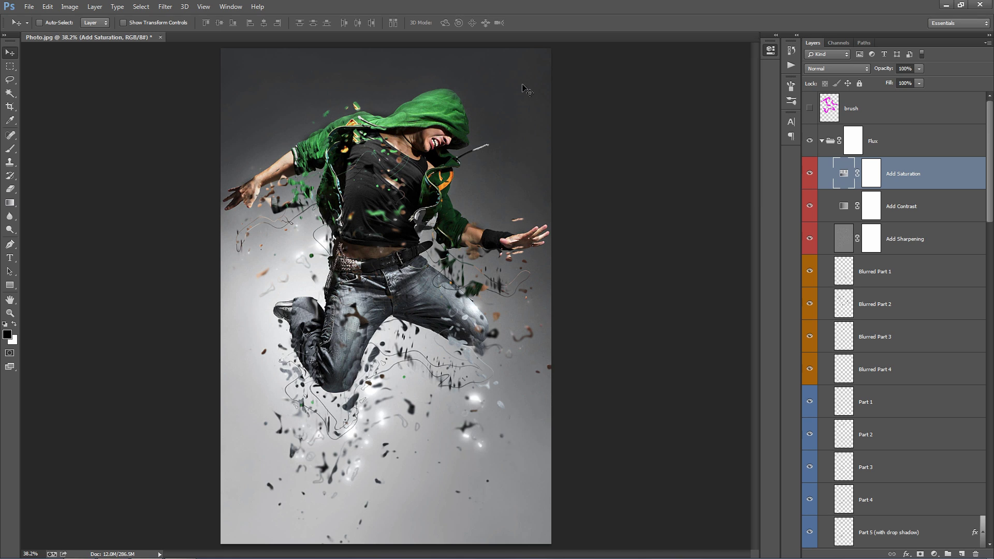
left_click(926, 211)
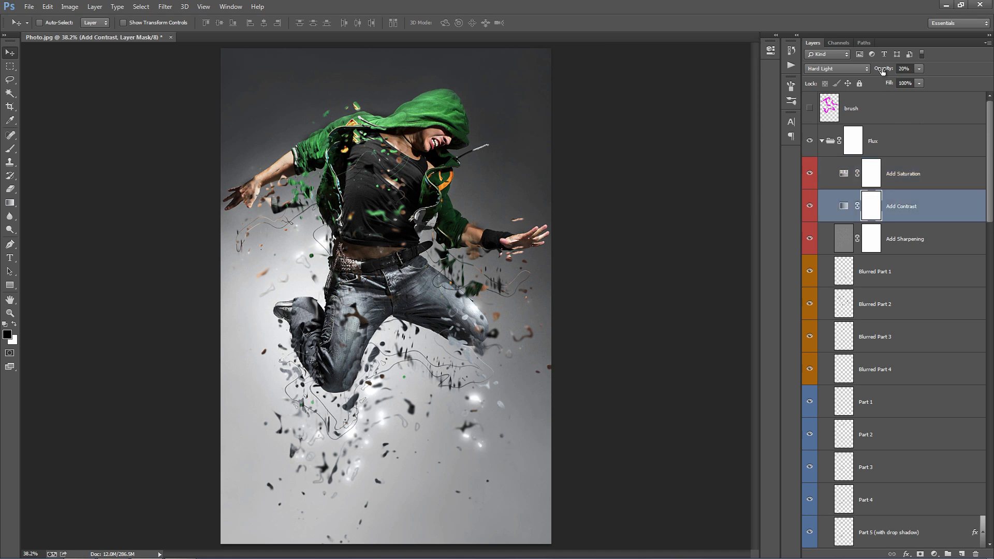
left_click(899, 69)
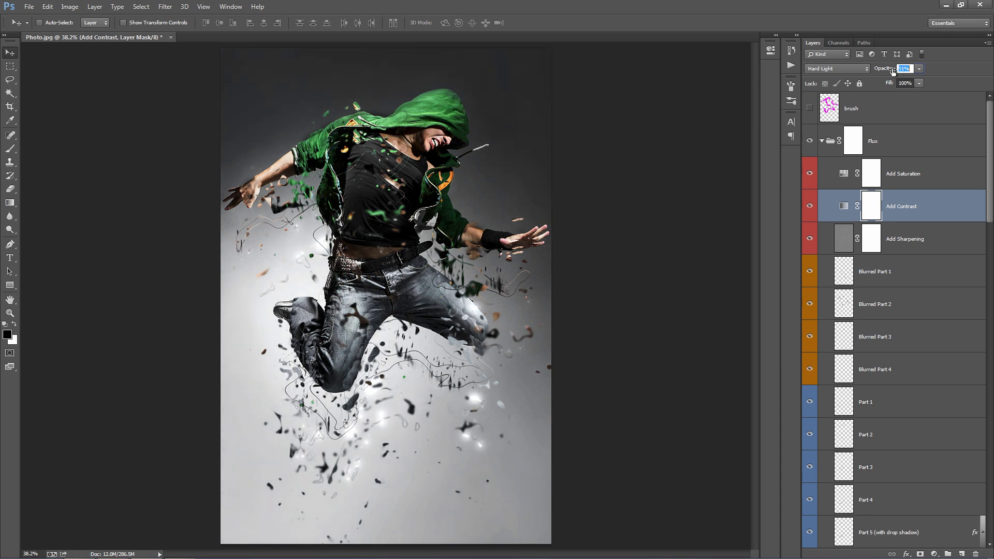
left_click_drag(892, 71, 769, 75)
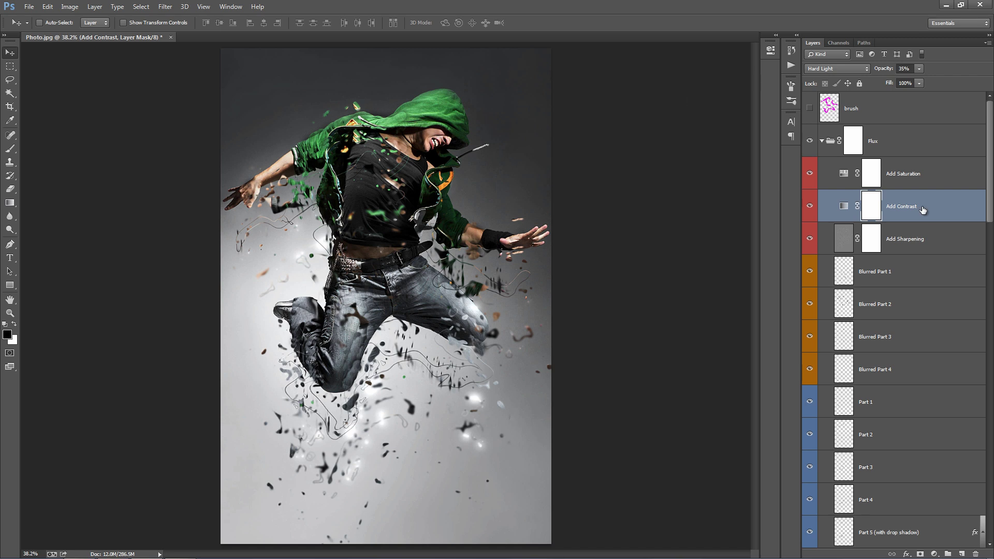
key("ctrl+2")
scroll(924, 204, "down", 2)
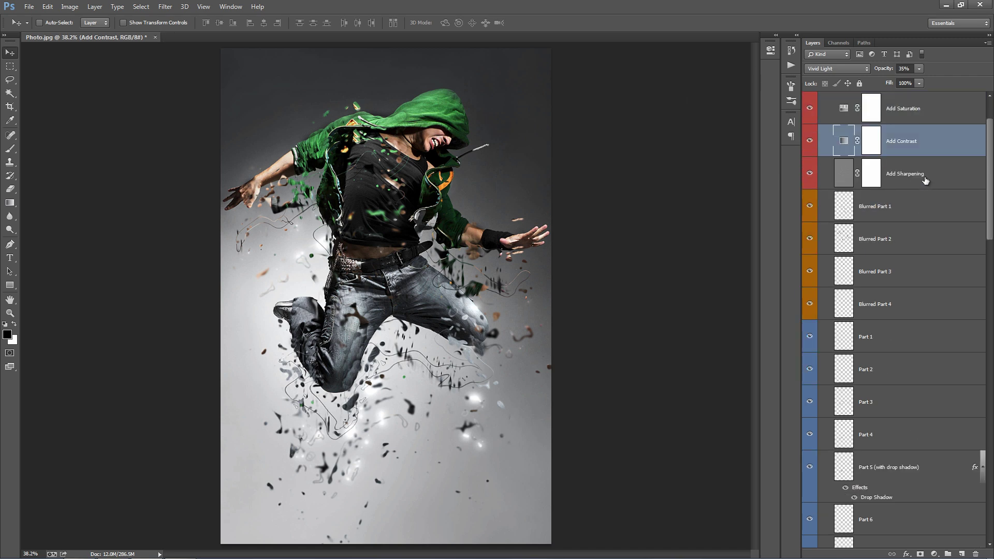
left_click(925, 179)
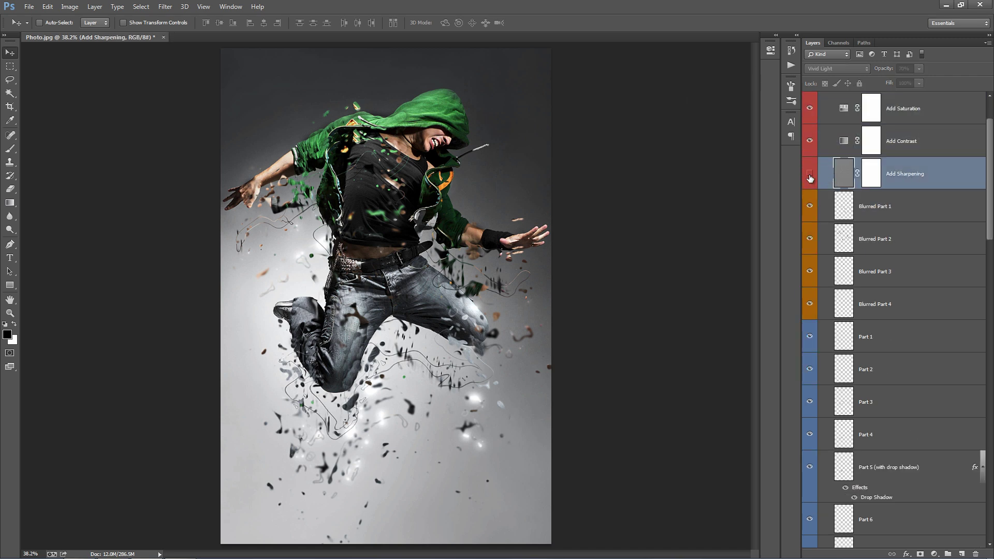
left_click(811, 177)
left_click(810, 176)
left_click(810, 177)
left_click(811, 177)
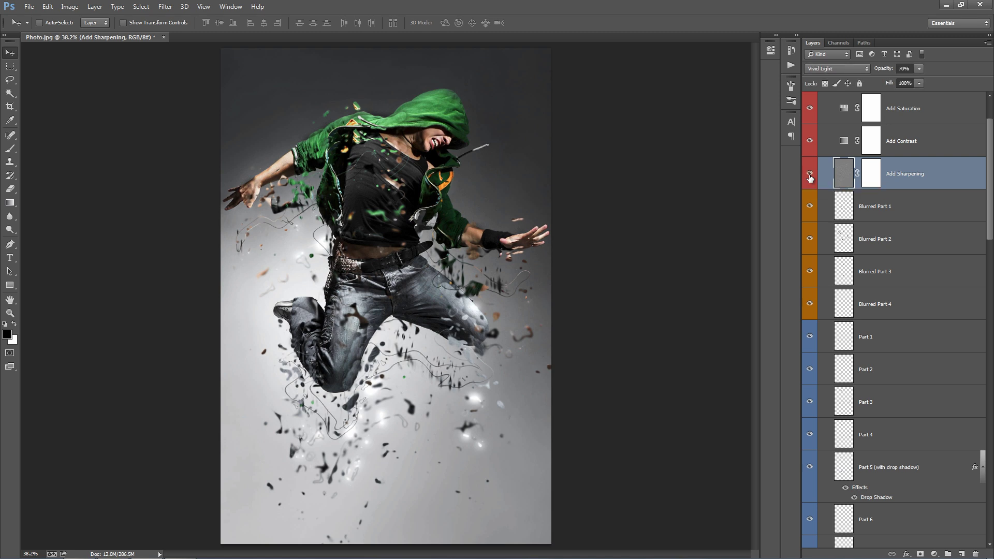
scroll(898, 185, "up", 2)
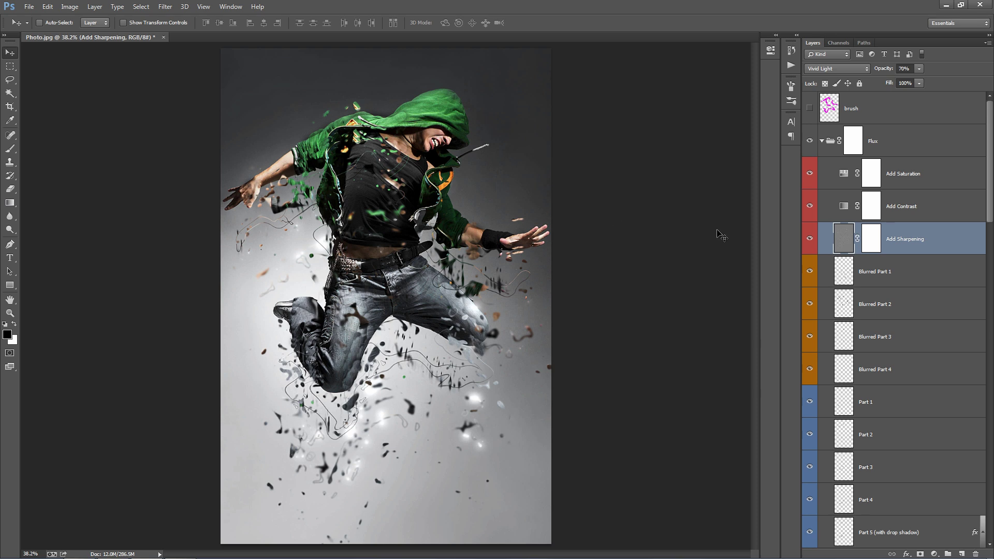
Step: Show the Add Sharpening layer again and shift Blurred Parts 1–4 together on the canvas
left_click(809, 240)
scroll(906, 228, "down", 4)
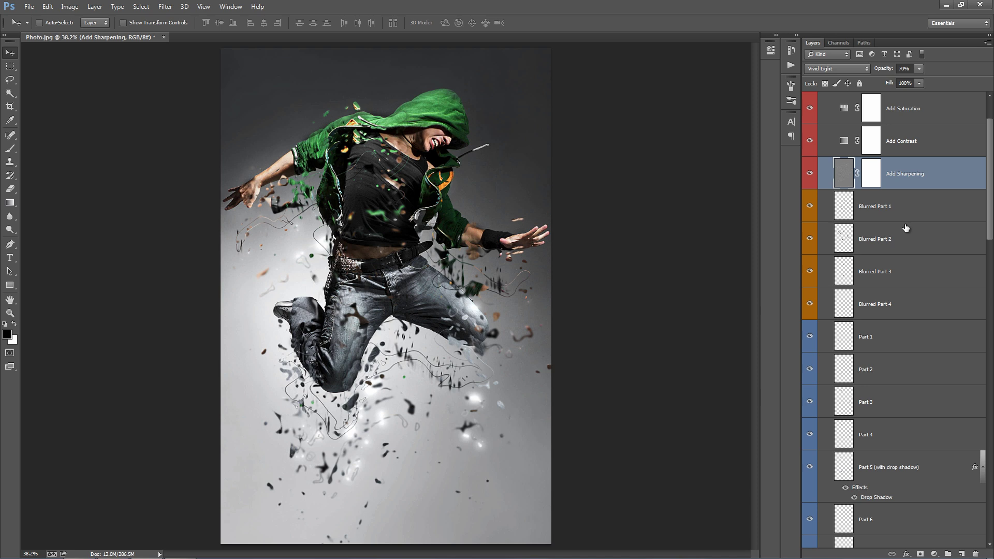
left_click(906, 141)
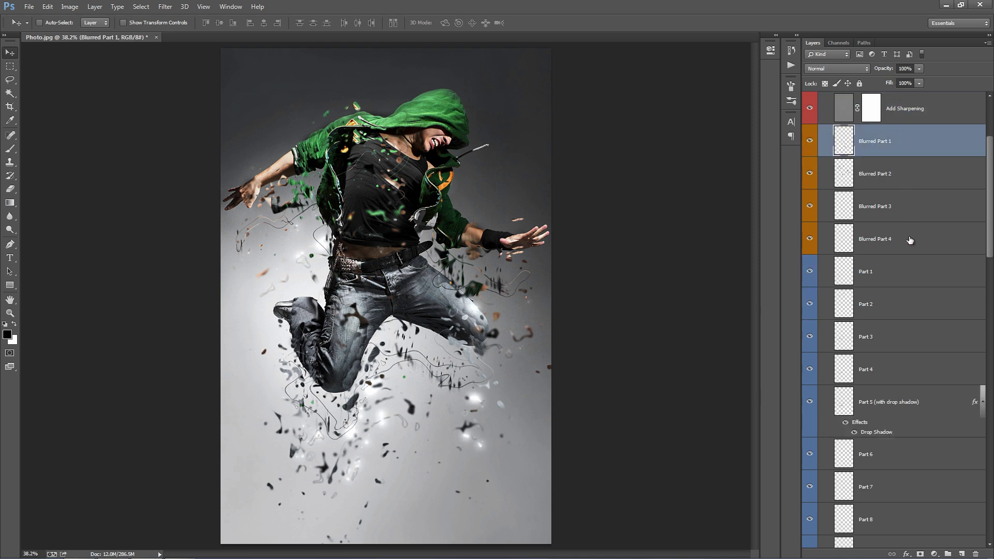
left_click(910, 240, "shift")
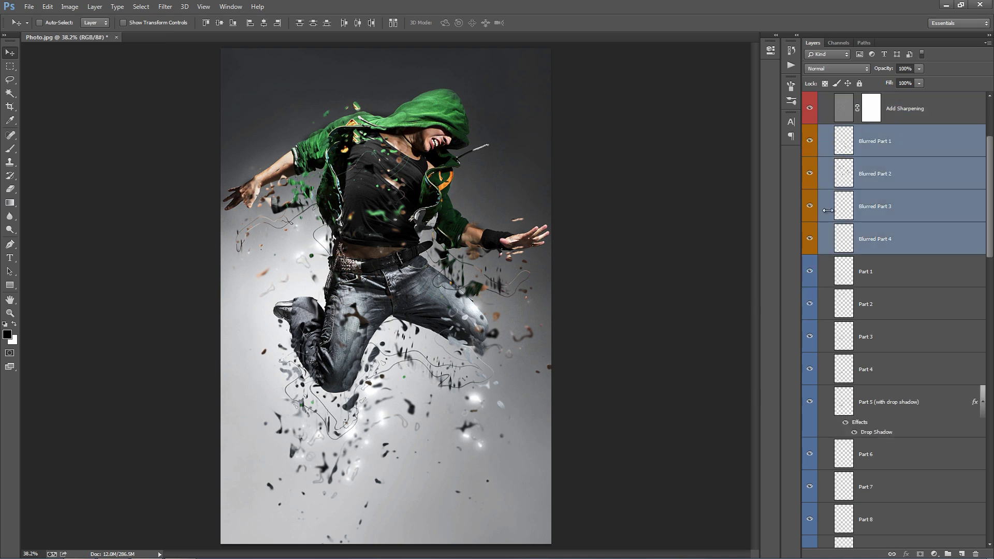
left_click_drag(414, 265, 437, 179)
Step: Duplicate Blurred Part 2 and scale the copy to about 176%
left_click(916, 178)
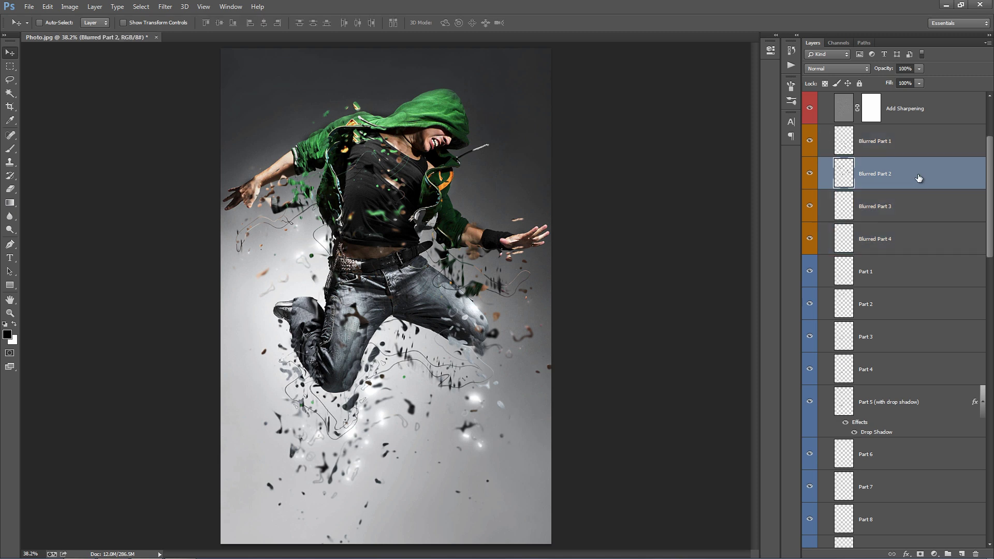
left_click_drag(877, 177, 886, 198)
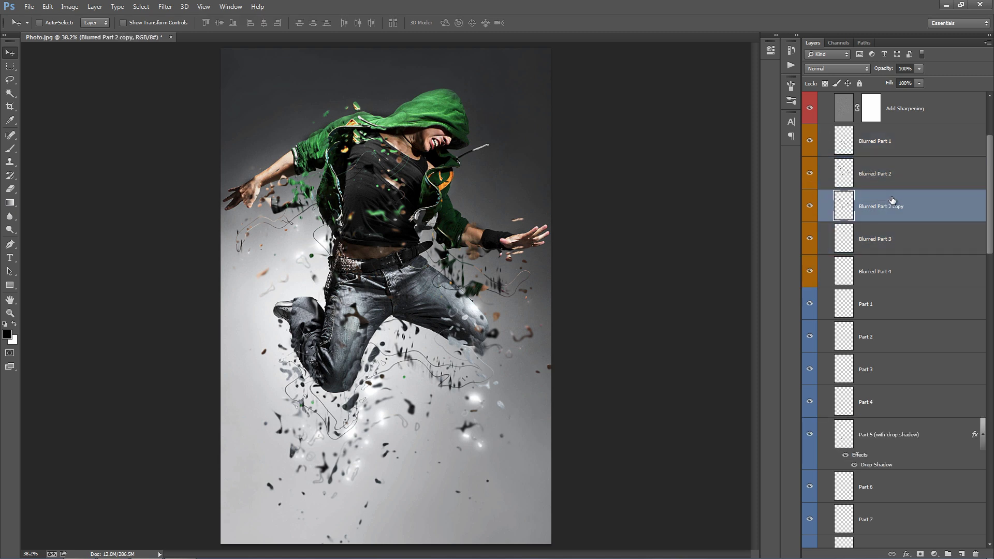
key("ctrl+minus")
key("ctrl+minus")
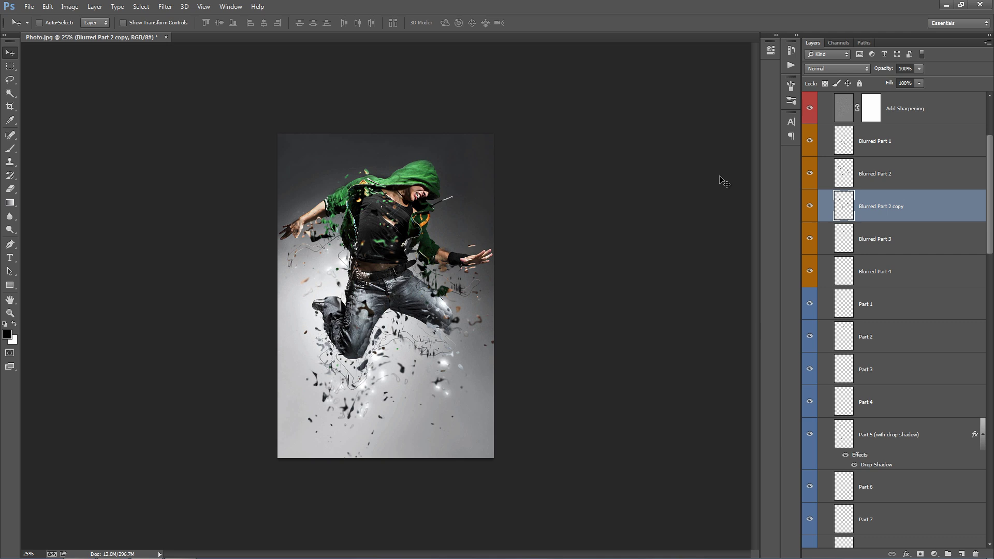
key("ctrl+t")
left_click_drag(485, 198, 567, 120)
key("Return")
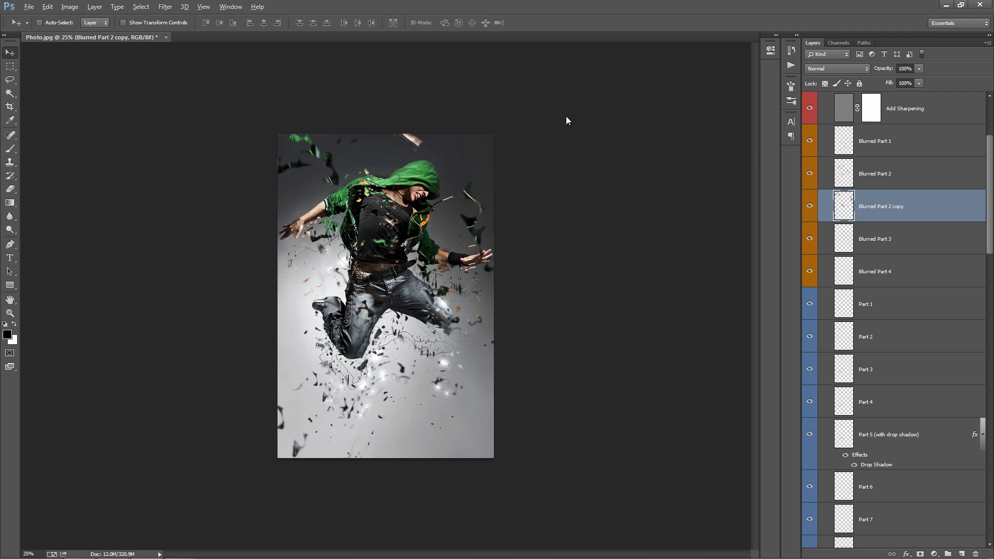
Step: Apply a 12.7-radius Gaussian Blur to the copy and nudge it into position
key("alt+t")
mouse_move(237, 136)
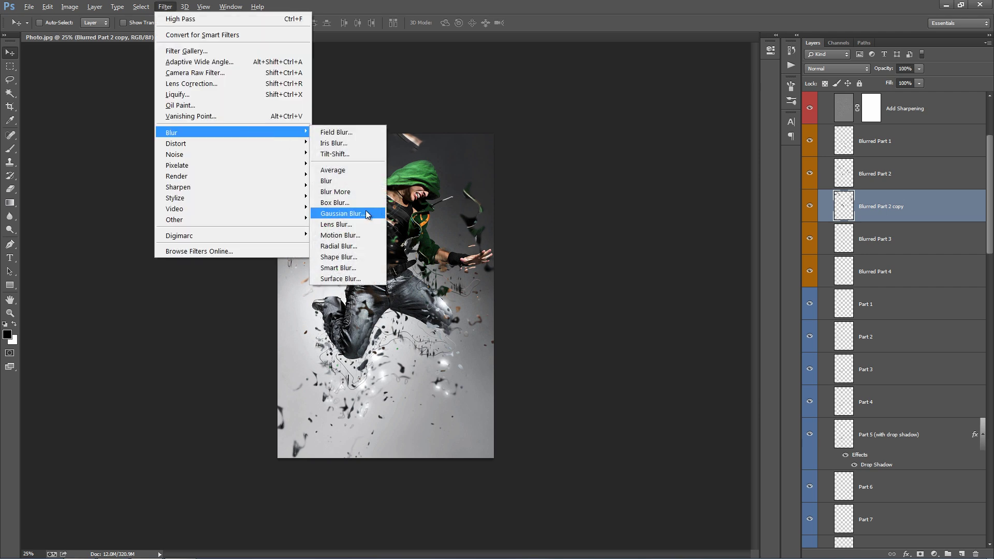
left_click(380, 213)
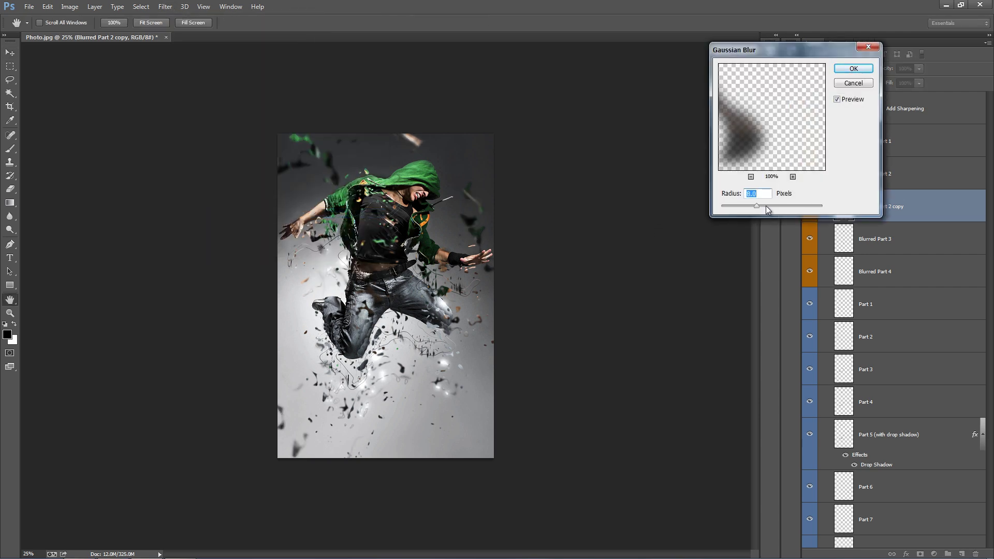
left_click(766, 206)
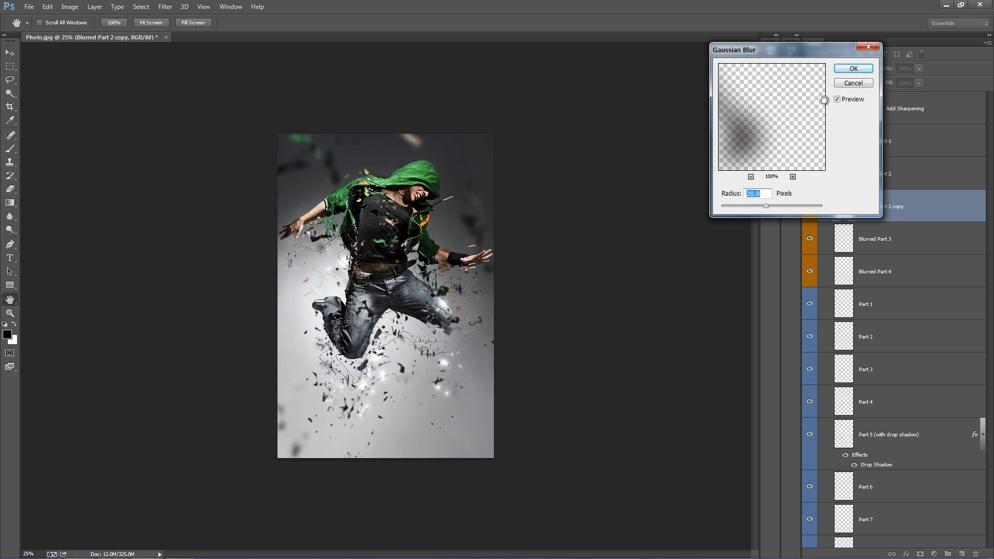
left_click(854, 68)
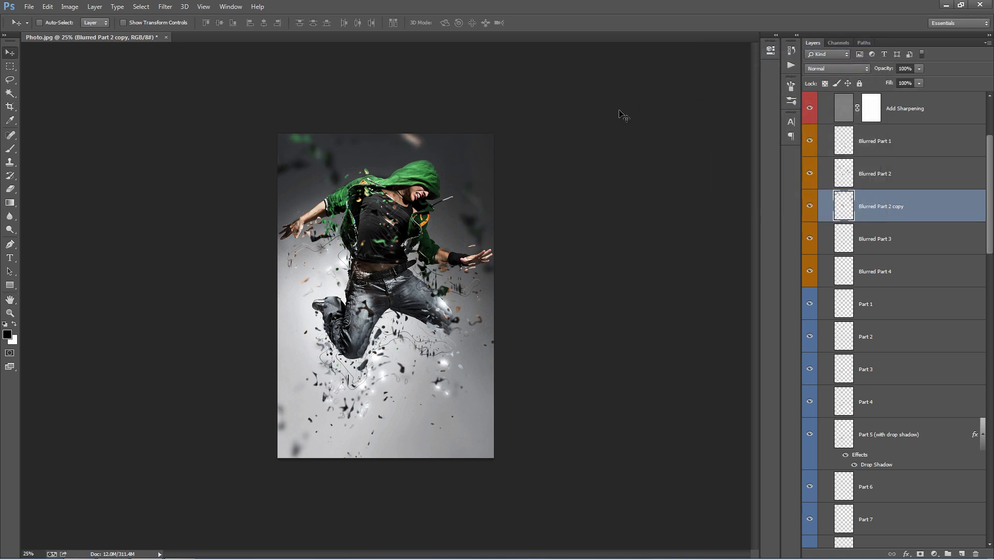
key("ctrl+0")
left_click_drag(631, 180, 618, 131)
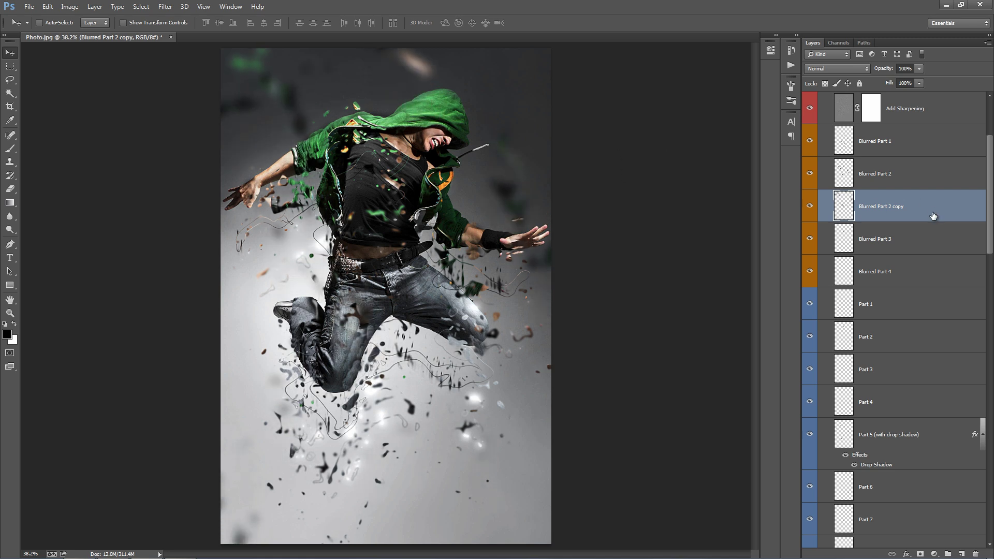
Step: Drag the Part 1 and Part 2 fragments into new positions on the canvas
left_click(935, 233)
scroll(927, 246, "down", 1)
scroll(926, 246, "down", 3)
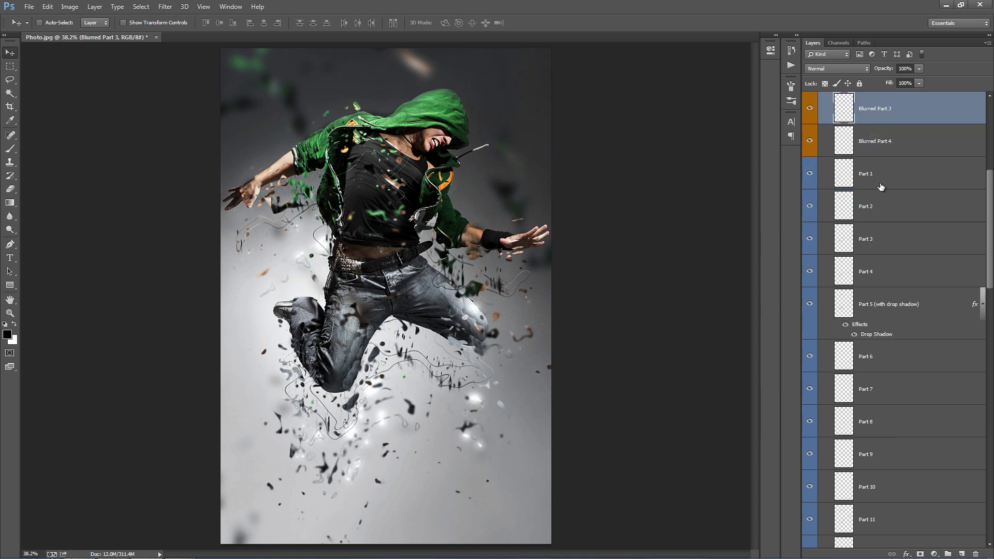
left_click(881, 187)
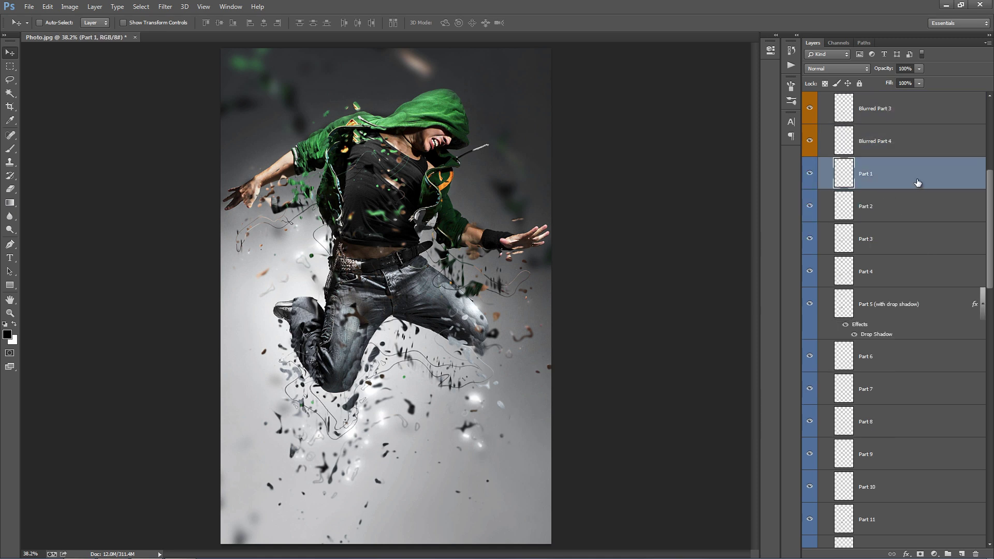
left_click_drag(478, 290, 445, 297)
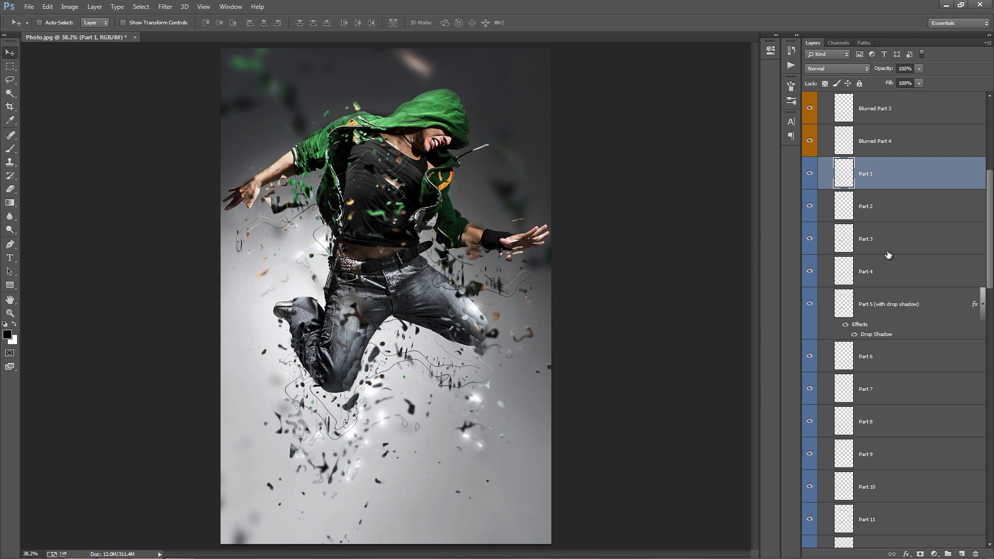
left_click(886, 218)
left_click_drag(487, 249, 506, 306)
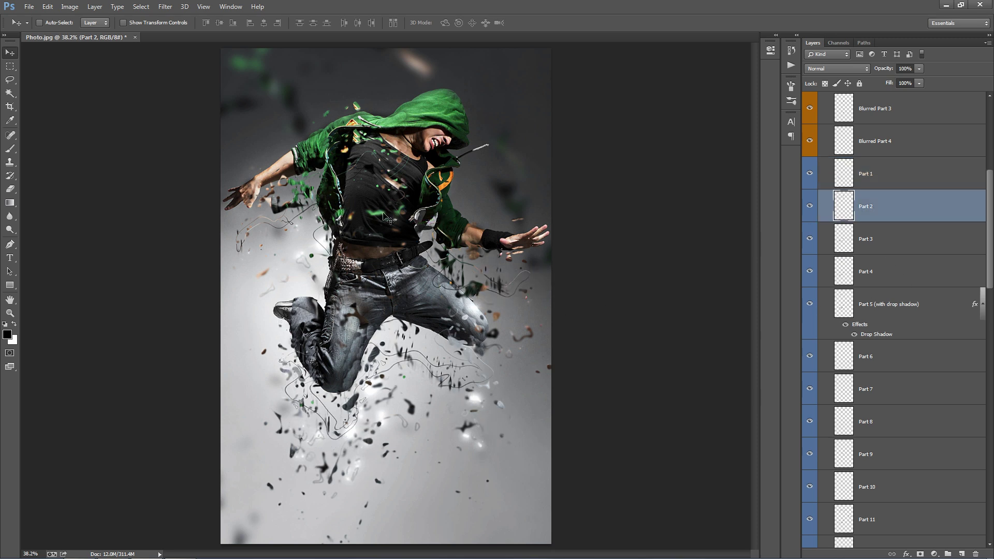
left_click_drag(386, 209, 383, 240)
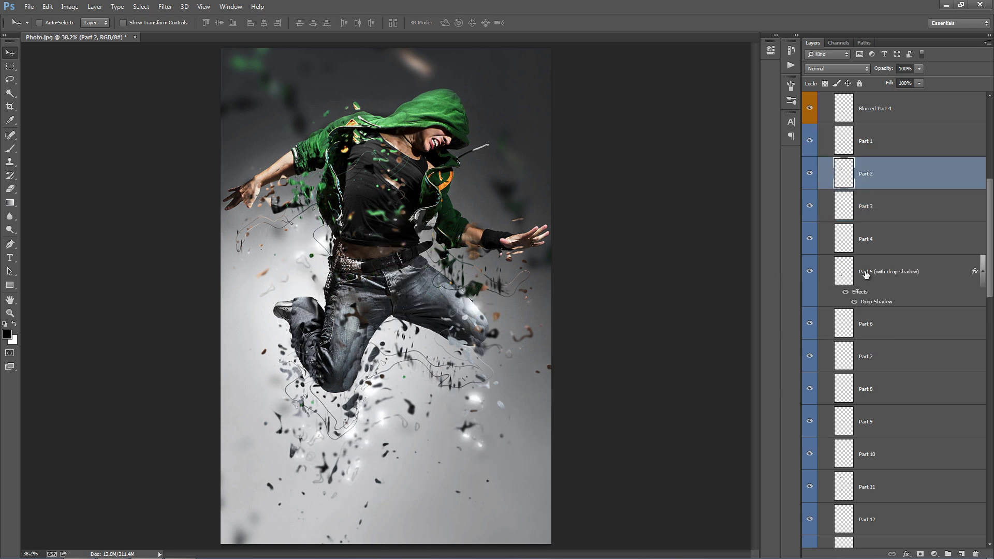
Step: Toggle Parts 1–4 visibility, duplicate them, test-move the copies, then delete the copies
left_click_drag(810, 175, 811, 301)
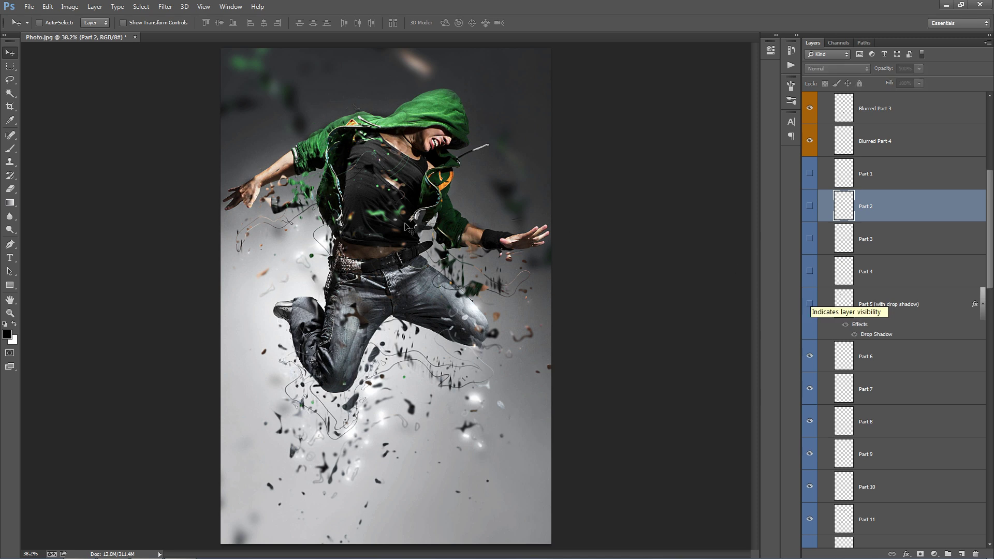
left_click_drag(811, 303, 809, 171)
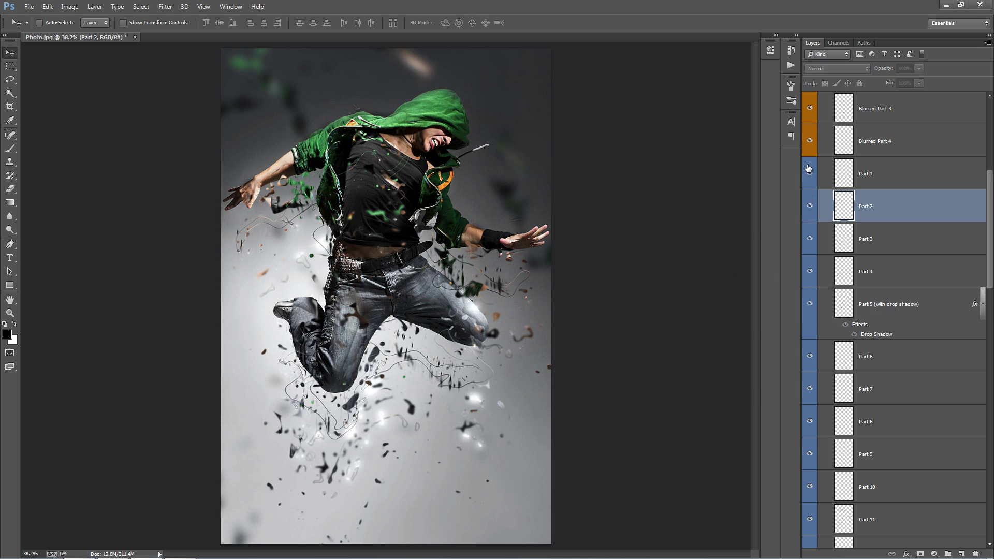
left_click(892, 183)
left_click(902, 273, "shift")
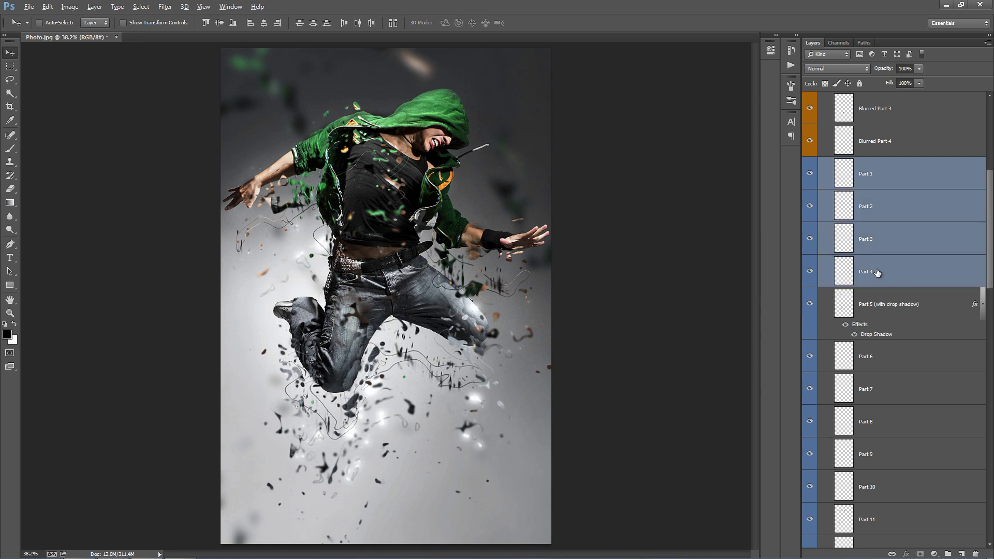
left_click_drag(878, 273, 886, 288)
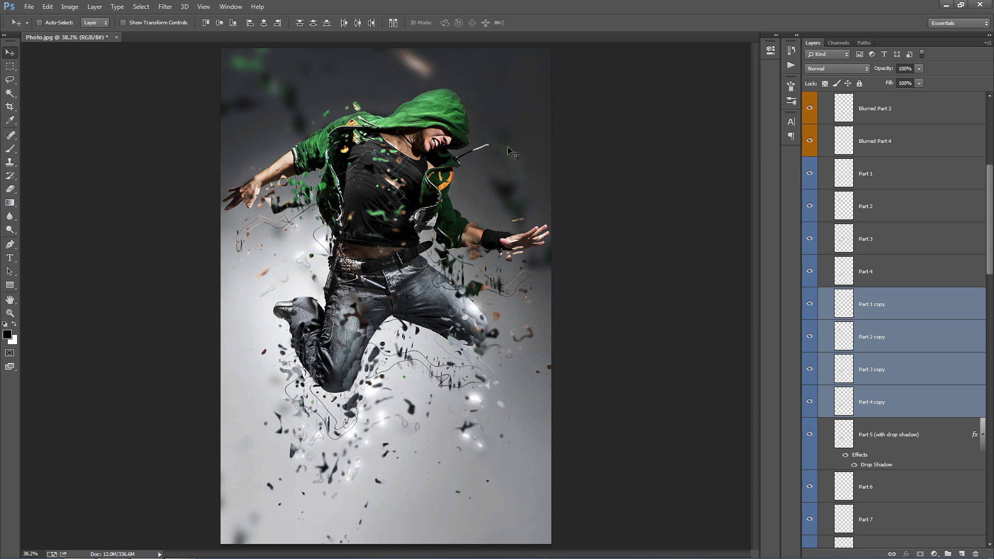
left_click_drag(509, 150, 524, 295)
key("Delete")
Step: Move the Part 5 drop-shadow fragments up and right, then fine-tune their position
left_click(868, 266)
left_click(920, 297)
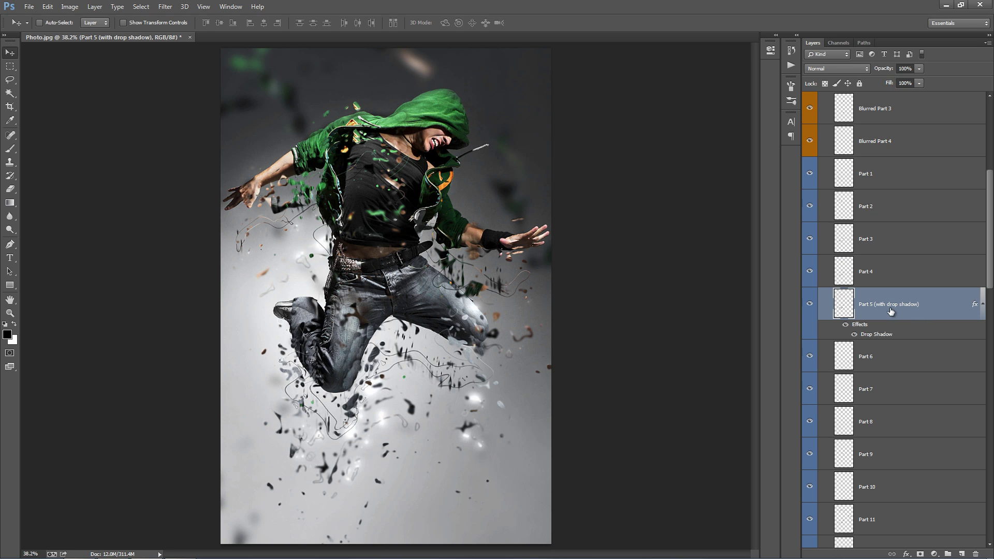
left_click_drag(365, 347, 487, 250)
mouse_move(404, 355)
left_mouse_down()
mouse_move(367, 353)
mouse_move(359, 368)
left_mouse_up()
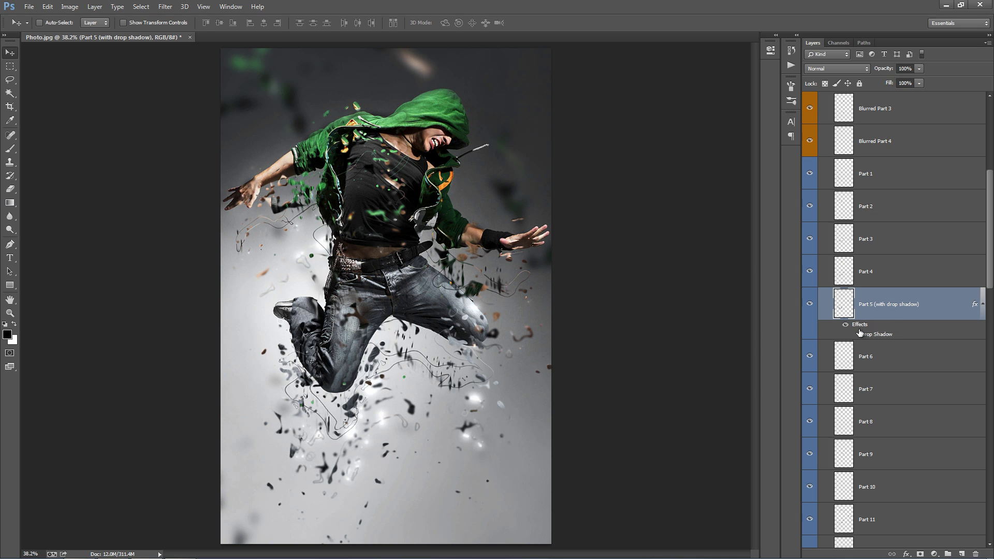
scroll(903, 329, "down", 5)
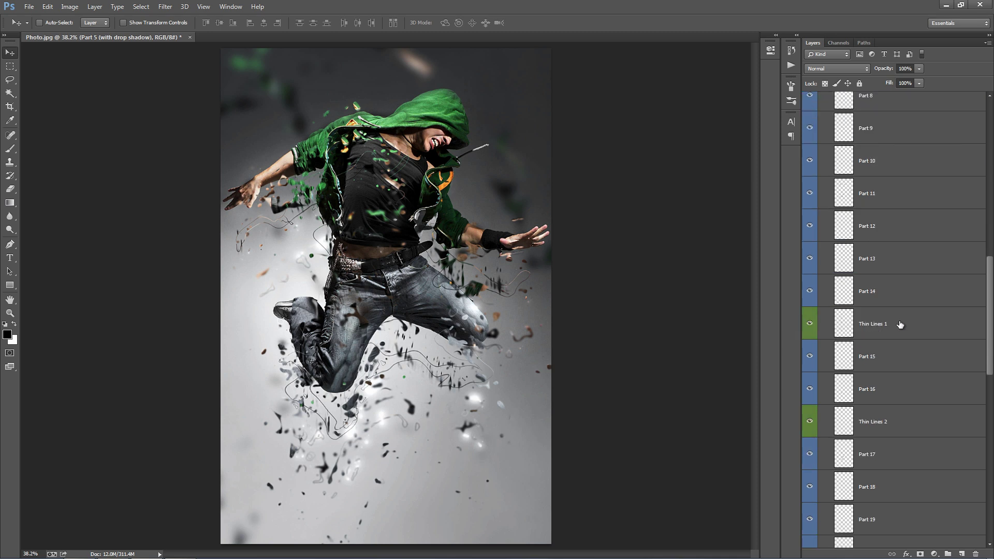
scroll(897, 313, "down", 1)
Step: Select Thin Lines 1, 2 and 3 and drag them up together on the image
left_click(893, 204)
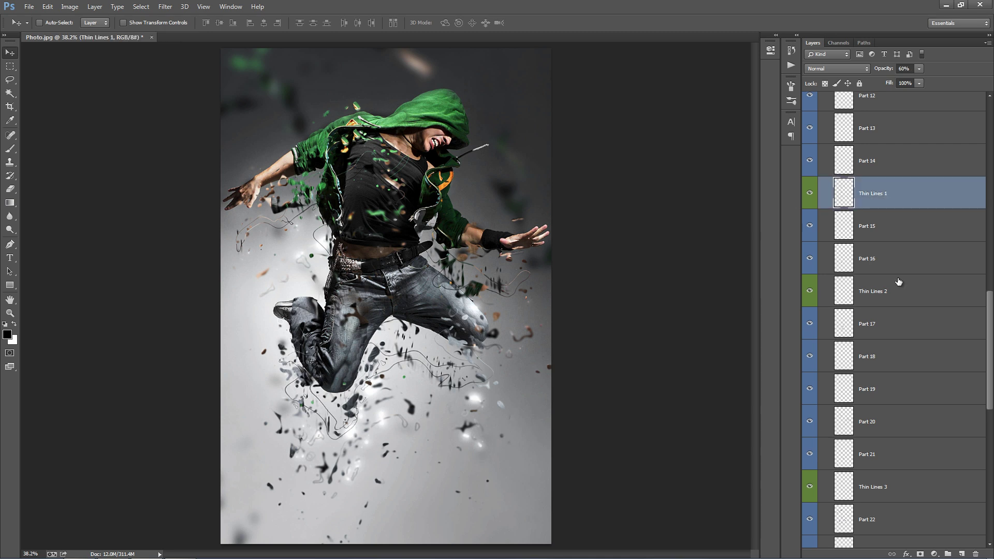
left_click(899, 288, "ctrl")
left_click(909, 482, "ctrl")
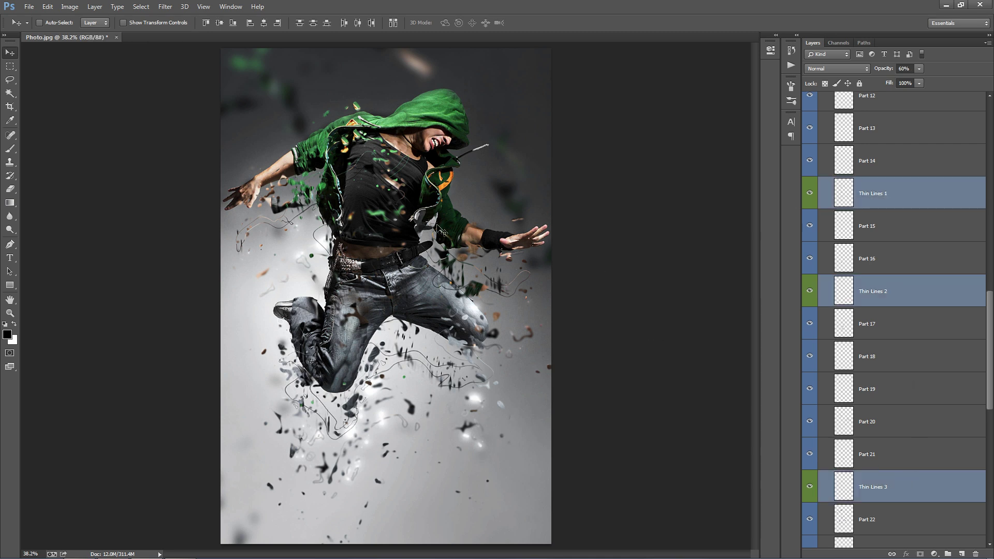
left_click_drag(386, 254, 446, 178)
Step: Reselect Thin Lines 1, 2 and 3 together in the Layers panel
left_click(904, 193)
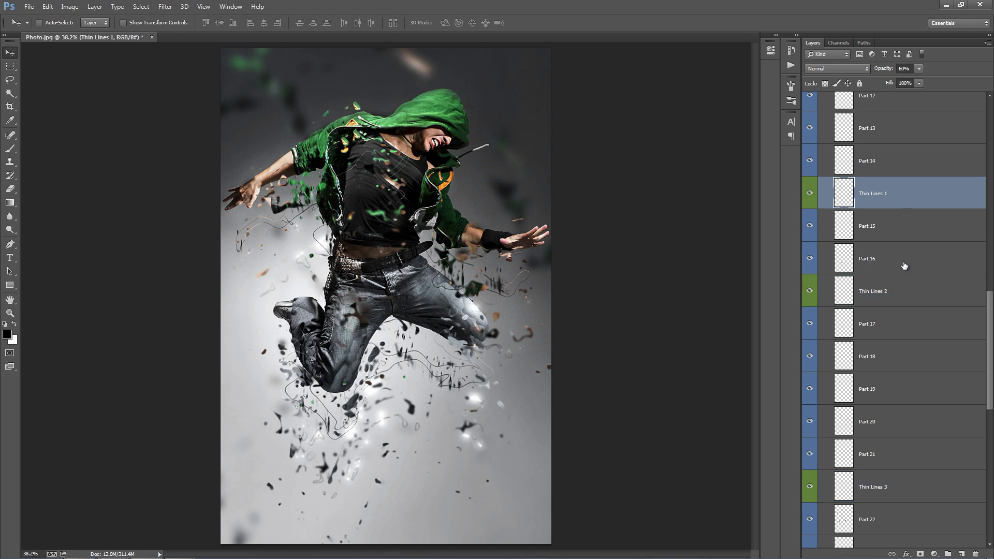
left_click(874, 258)
key("alt+]")
key("alt+]")
left_click(910, 293, "ctrl")
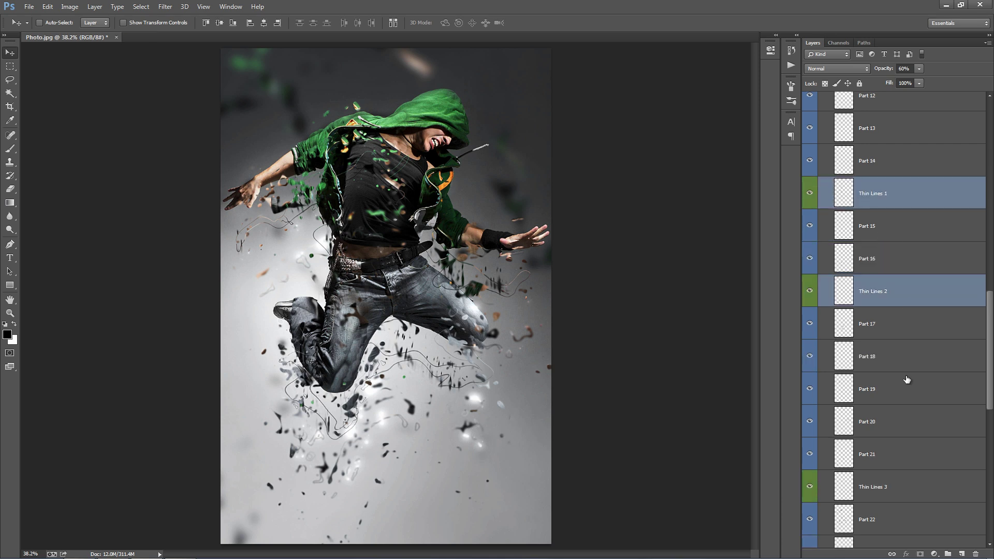
left_click(913, 484, "ctrl")
scroll(909, 461, "down", 5)
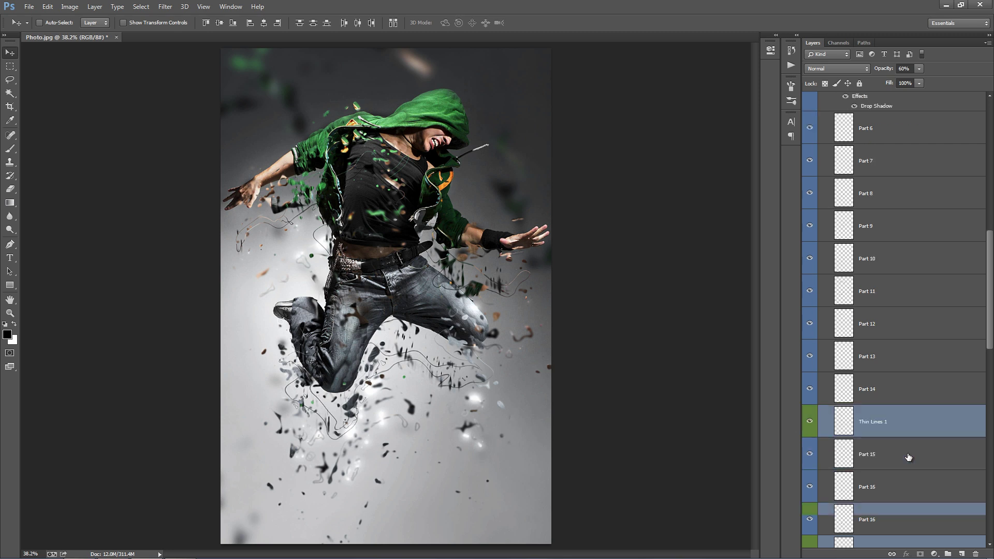
scroll(909, 457, "down", 5)
Step: Select all Part with Glow layers and move the glowing particles higher
left_click(875, 241)
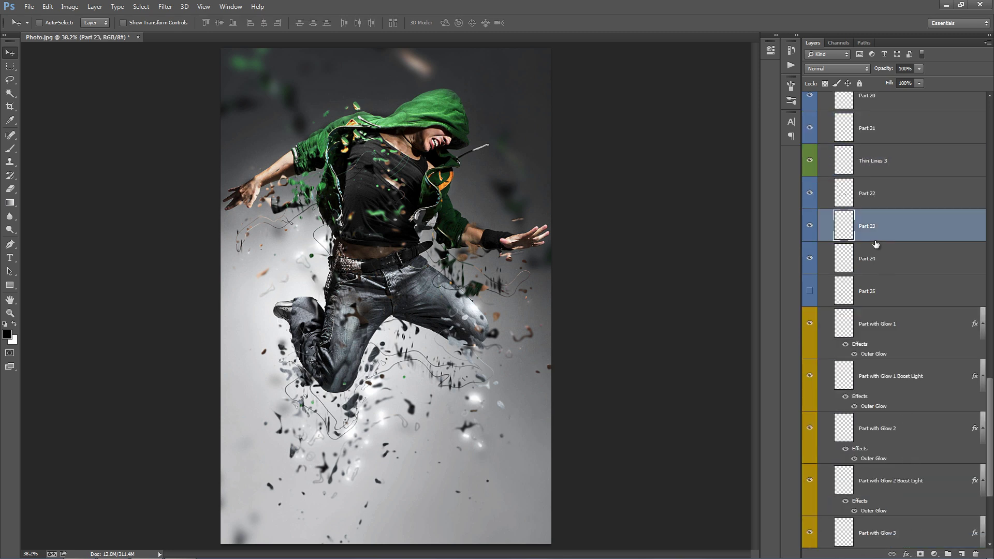
scroll(885, 280, "down", 3)
left_click(892, 225)
left_click(909, 487, "shift")
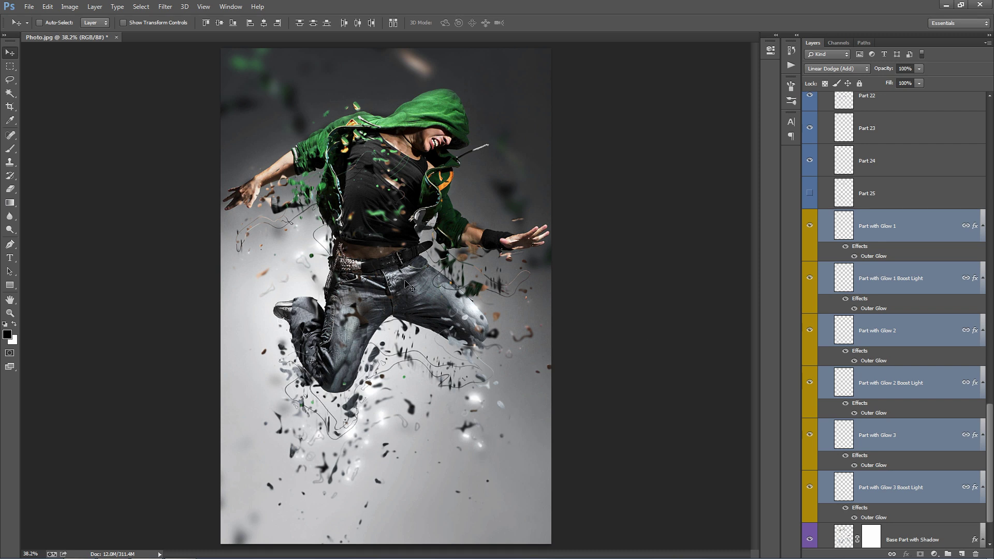
left_click_drag(384, 263, 393, 160)
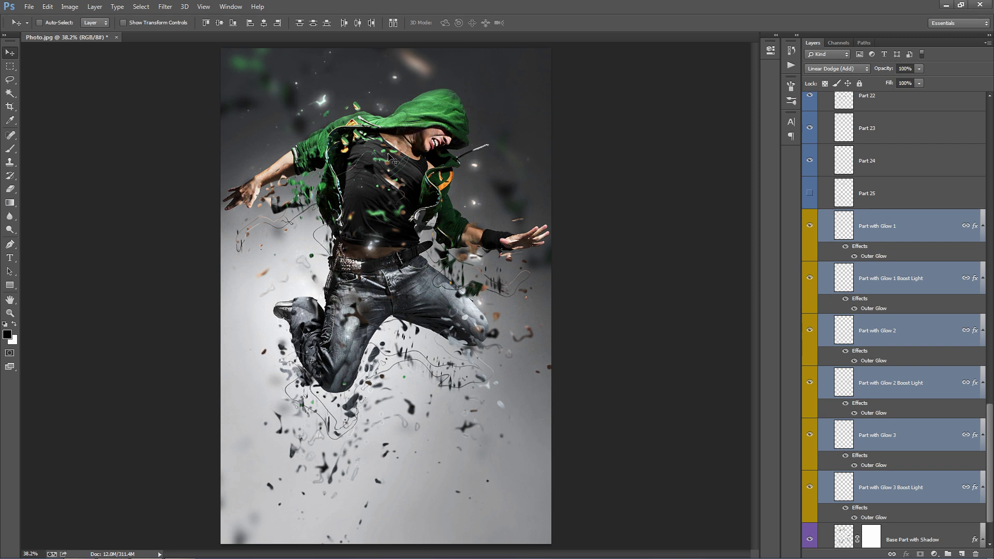
Step: Move the Part with Glow 1 Boost Light layer up and right, then duplicate it
left_click(906, 227)
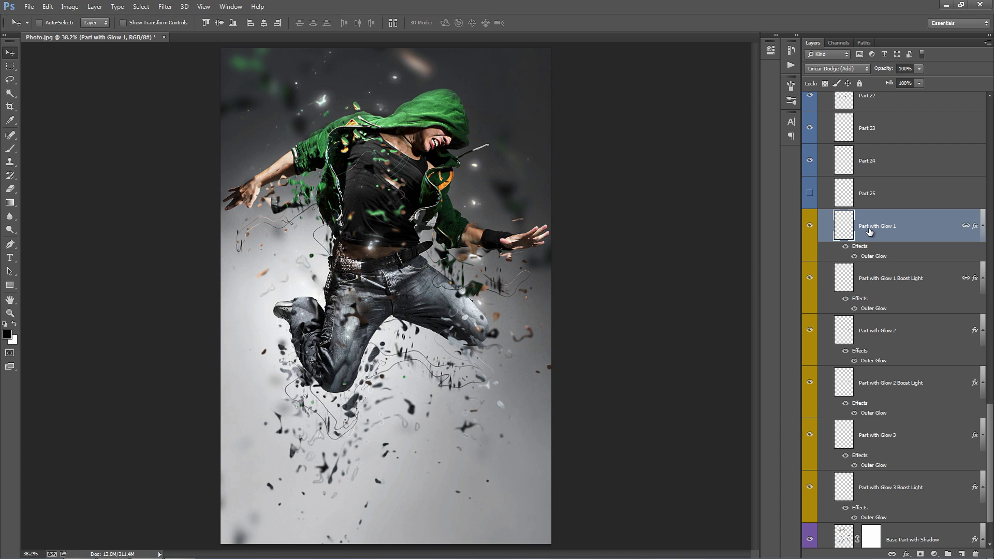
left_click(908, 283)
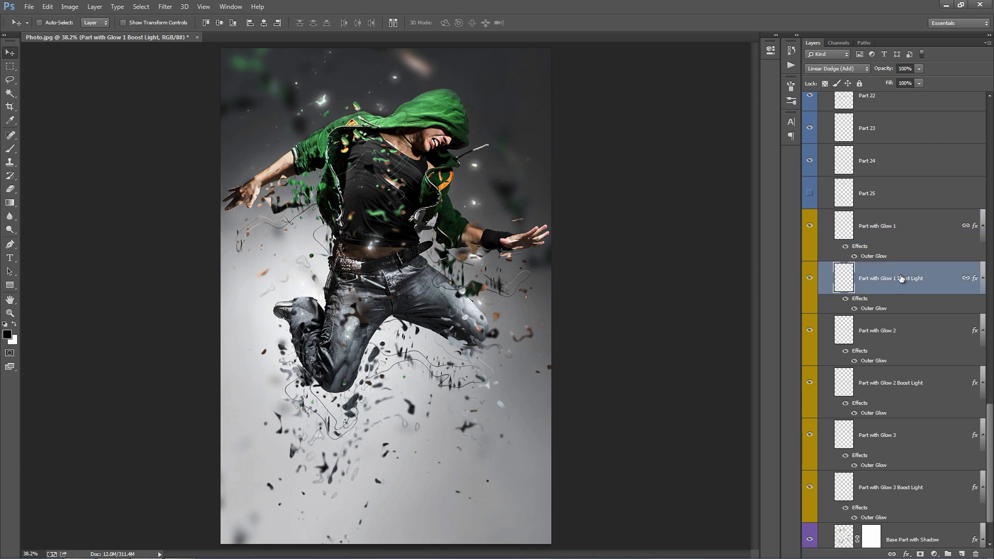
left_click_drag(415, 136, 431, 105)
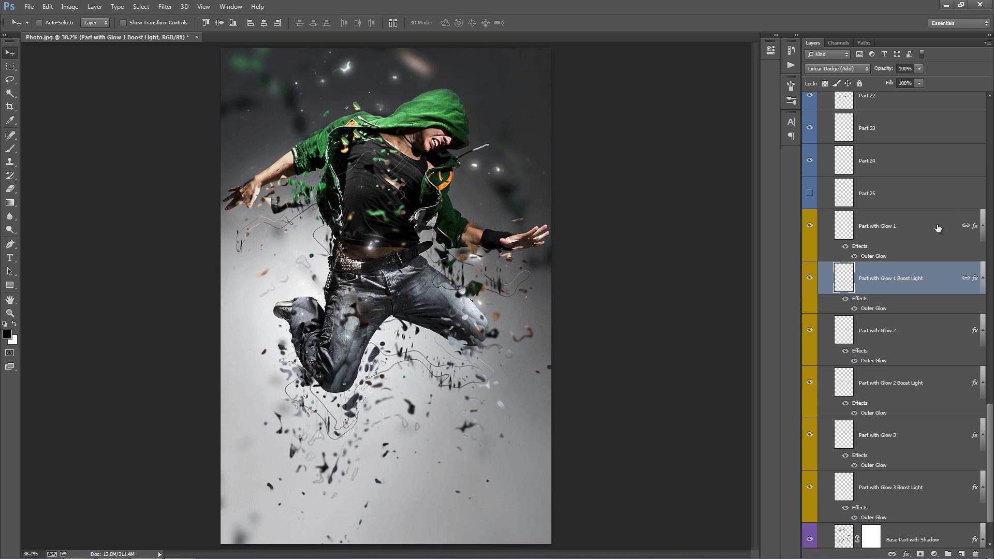
left_click(902, 226)
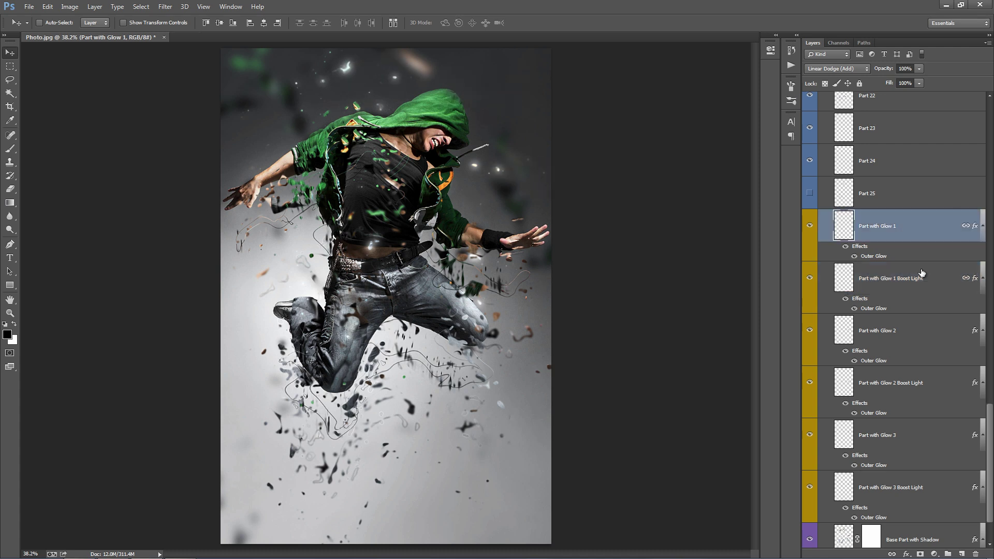
left_click(952, 280)
left_click_drag(482, 137, 455, 126)
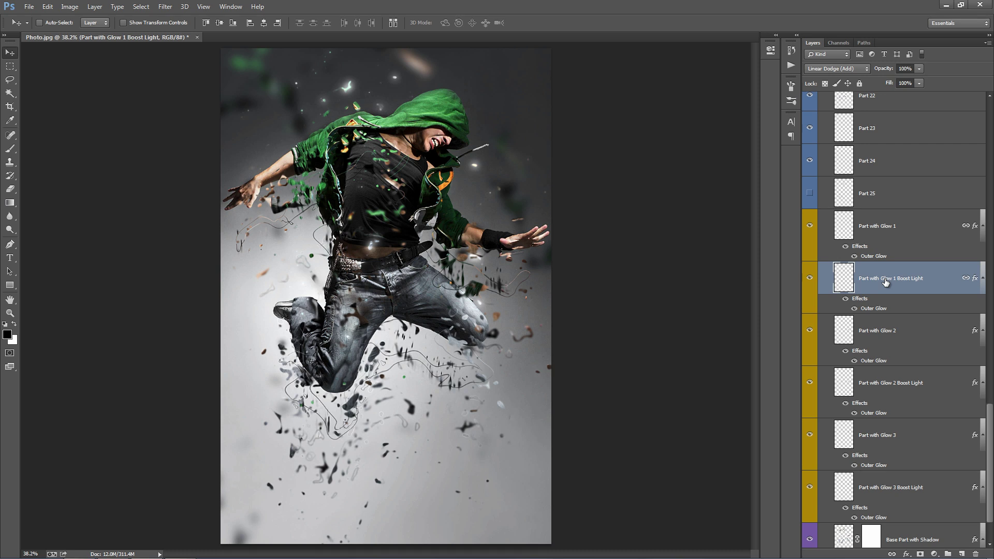
left_click_drag(886, 282, 896, 315, "alt")
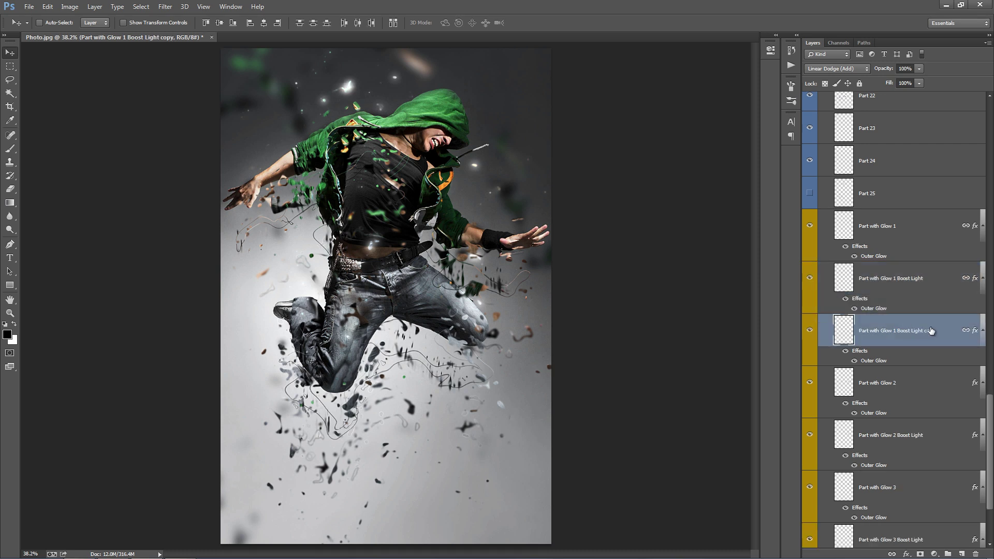
Step: Unlink the Boost Light copy from the glow layers and move it to a new spot
mouse_move(413, 120)
left_mouse_down()
mouse_move(466, 106)
mouse_move(454, 85)
left_mouse_up()
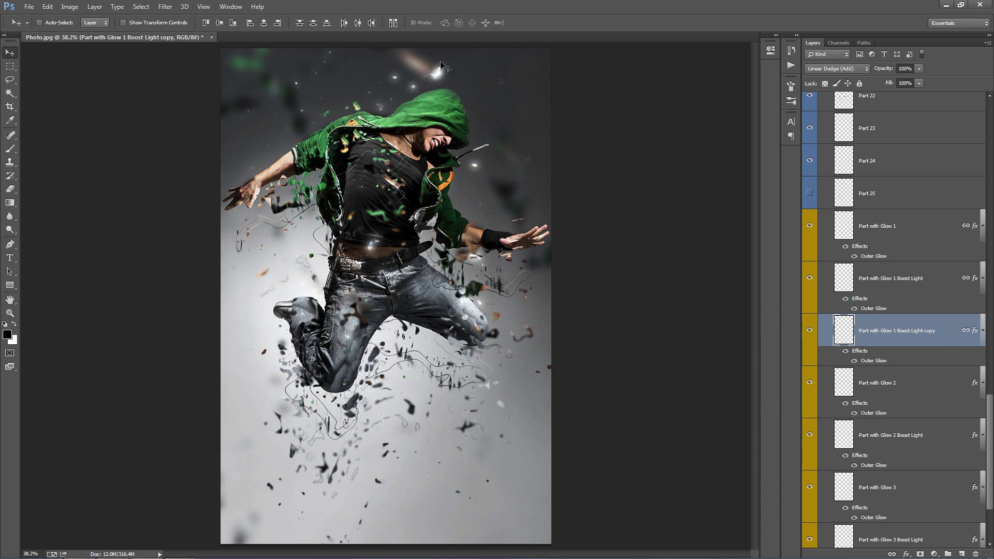
key("ctrl+z")
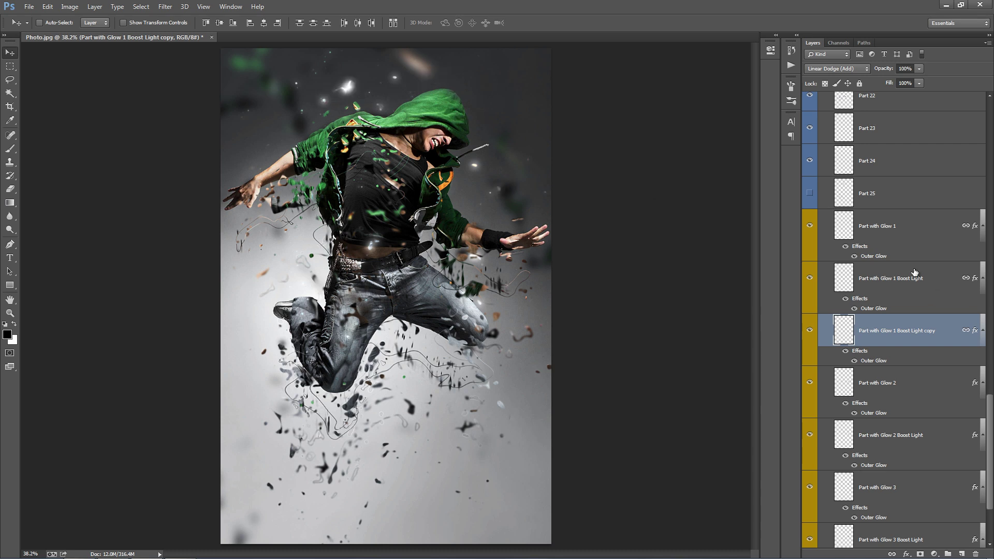
right_click(946, 337)
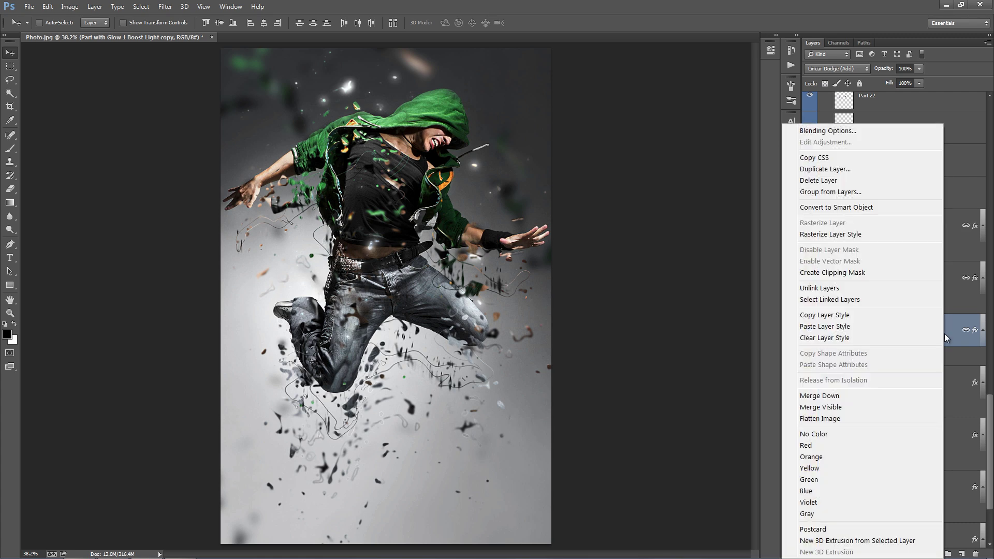
left_click(827, 289)
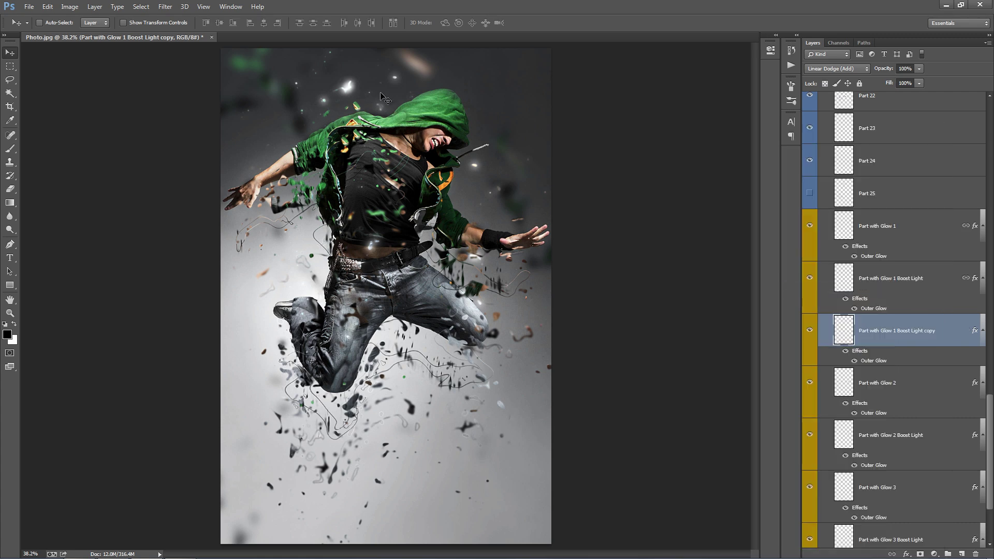
left_click_drag(380, 91, 316, 267)
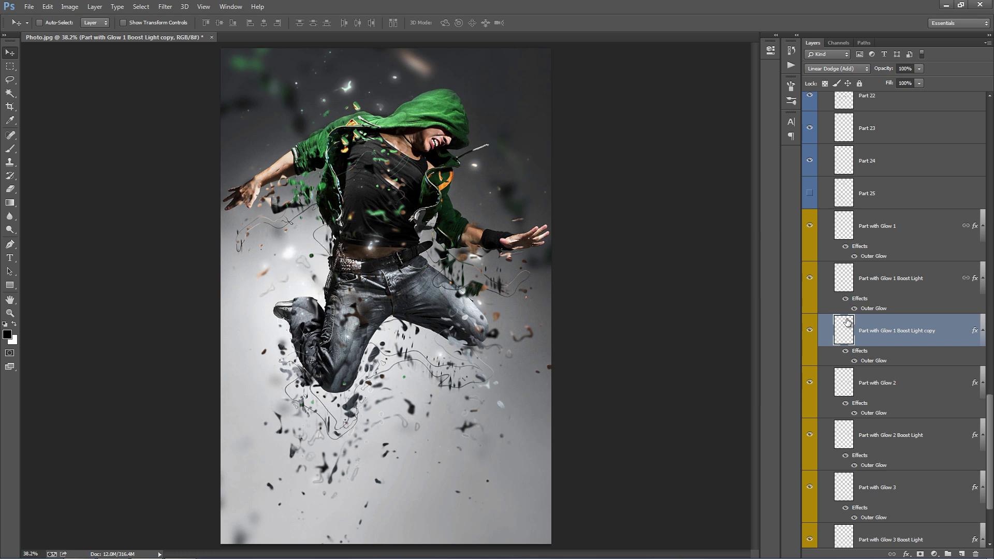
Step: Select all Part with Glow layers, clear their layer styles, and shift them slightly
scroll(885, 314, "down", 3)
left_click(906, 273)
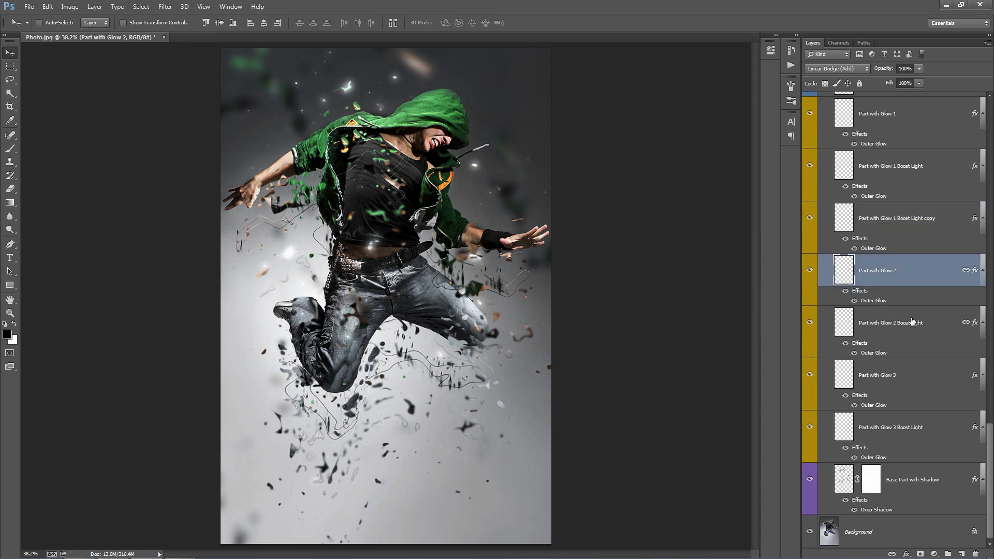
left_click(912, 323)
left_click(908, 393)
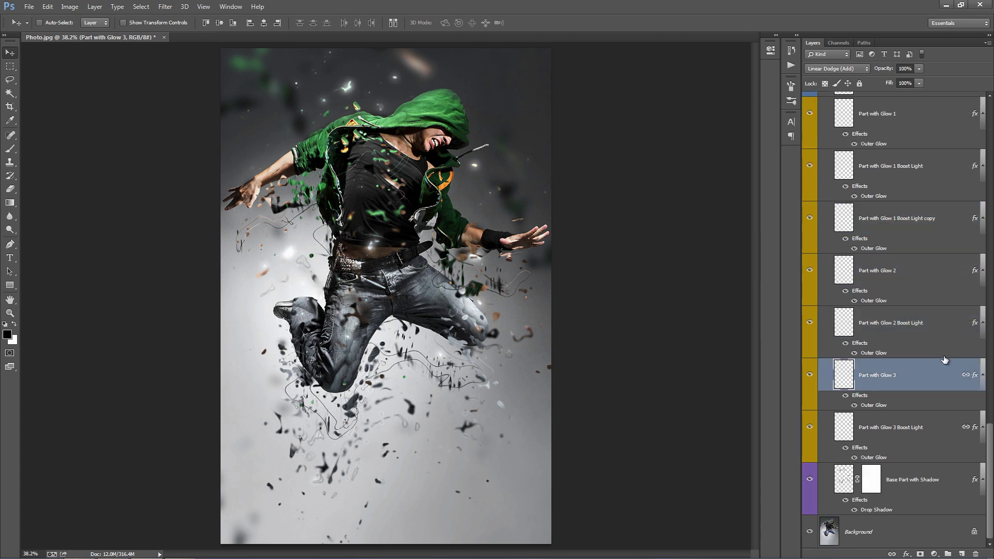
scroll(945, 363, "up", 2)
left_click(899, 184)
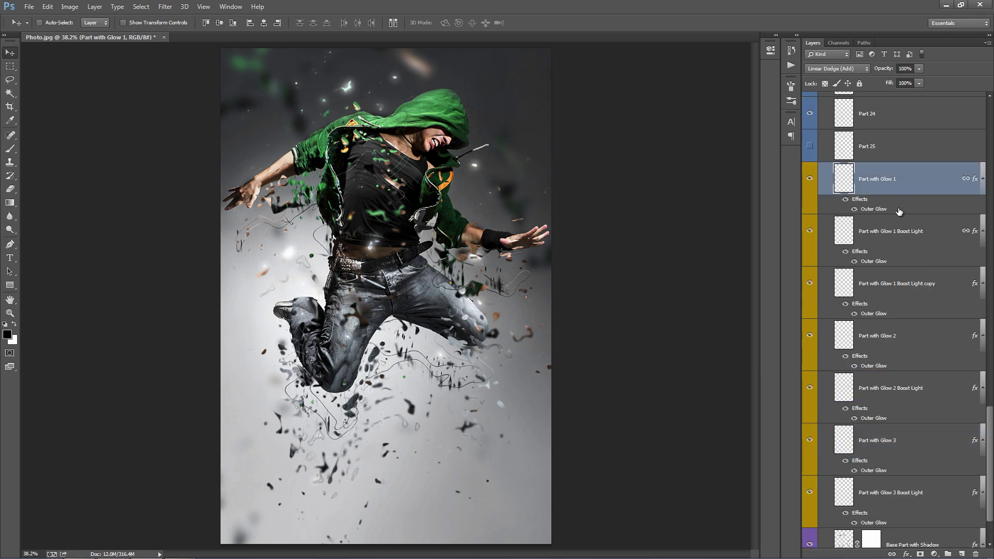
left_click(914, 492, "shift")
right_click(936, 492)
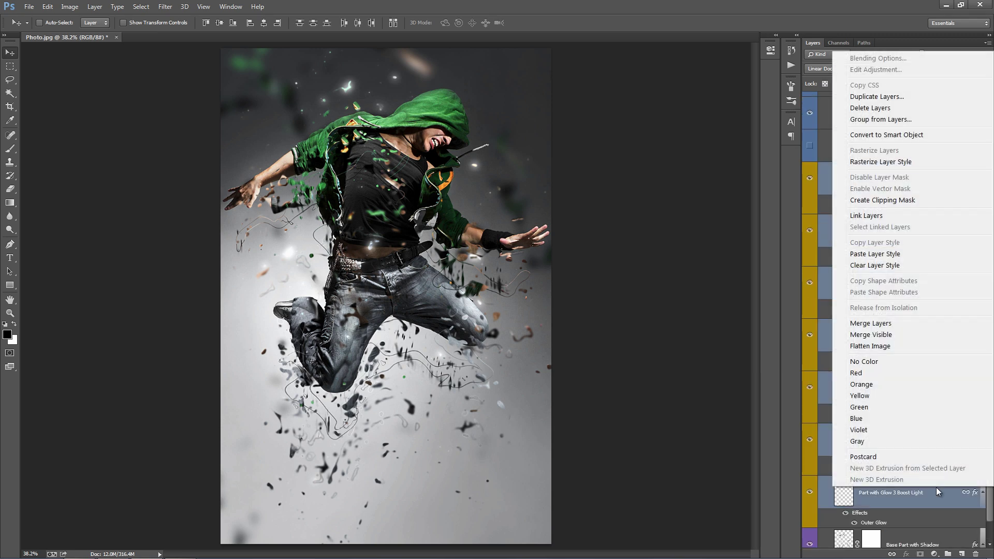
left_click(900, 265)
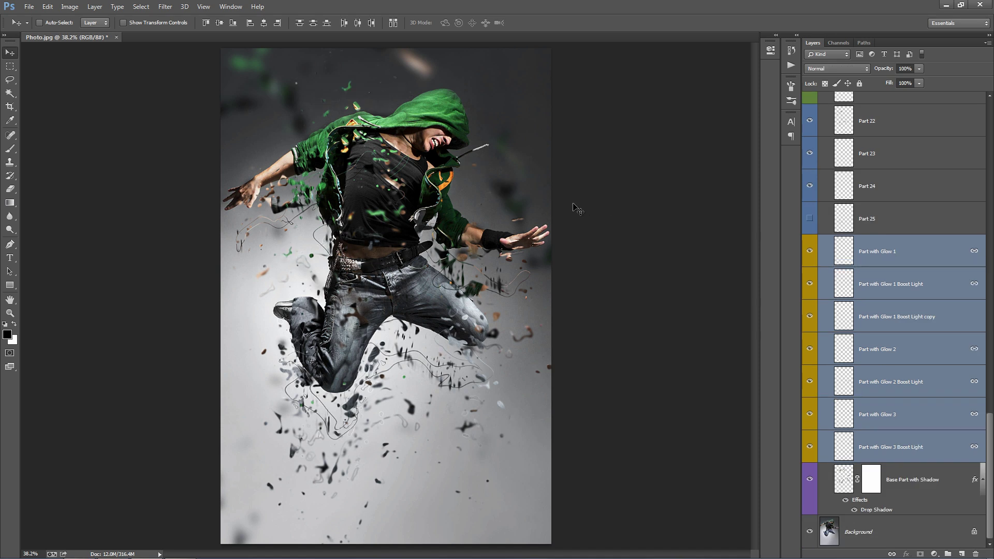
mouse_move(409, 174)
left_mouse_down()
mouse_move(384, 139)
mouse_move(422, 166)
left_mouse_up()
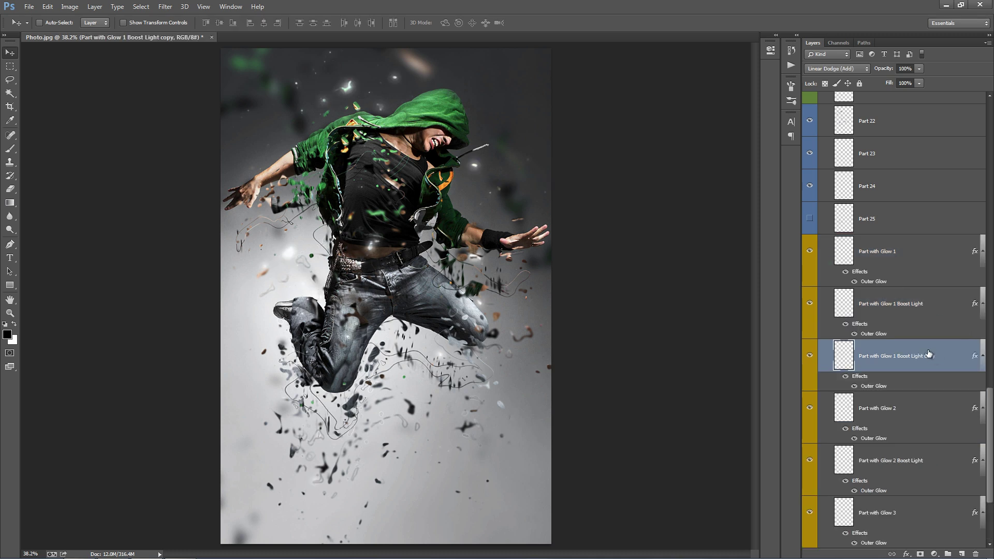
Step: Move the Base Part with Shadow layer into place with the Flux group hidden and collapsed
scroll(929, 354, "down", 3)
left_click(913, 484)
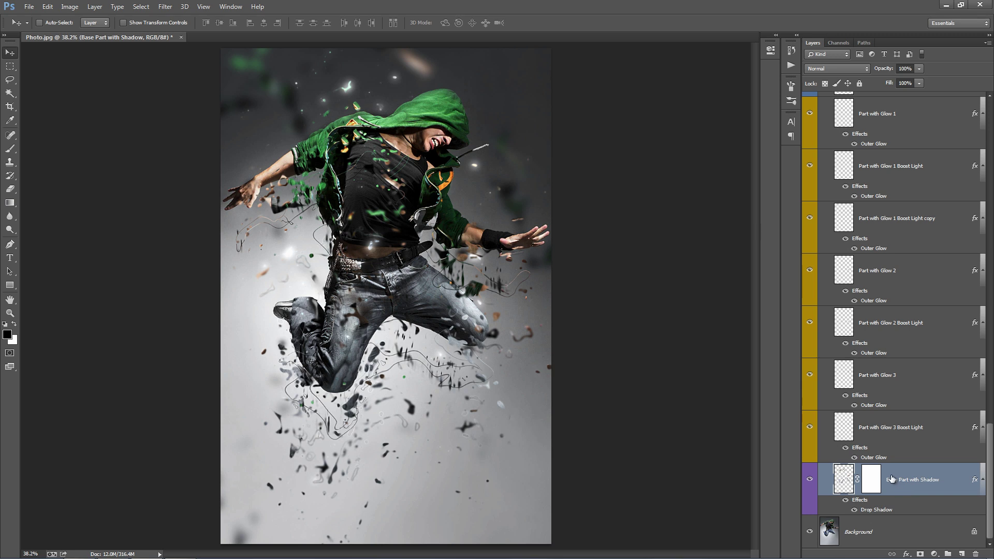
left_click_drag(429, 230, 487, 210)
left_click_drag(989, 462, 988, 118)
left_click(810, 141)
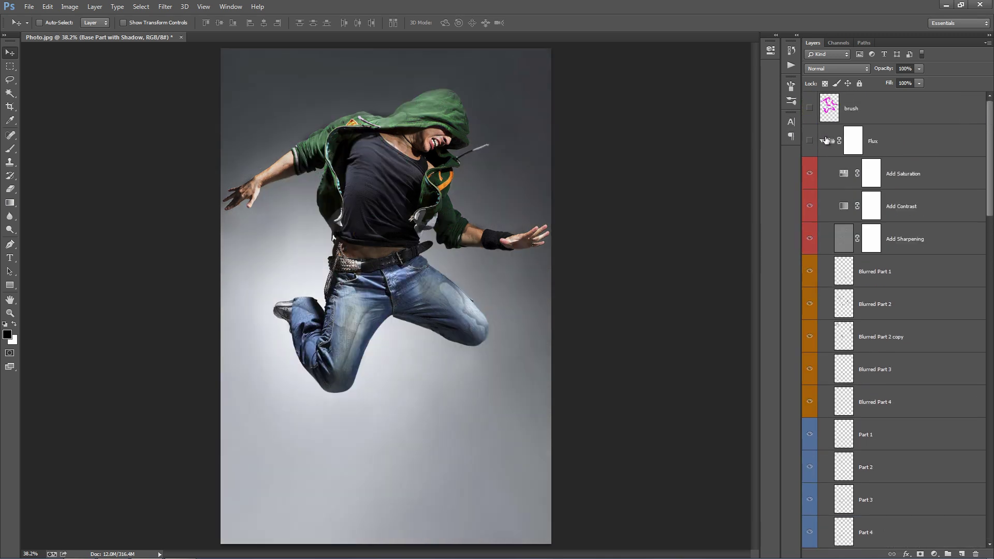
left_click(825, 140)
left_click(821, 141)
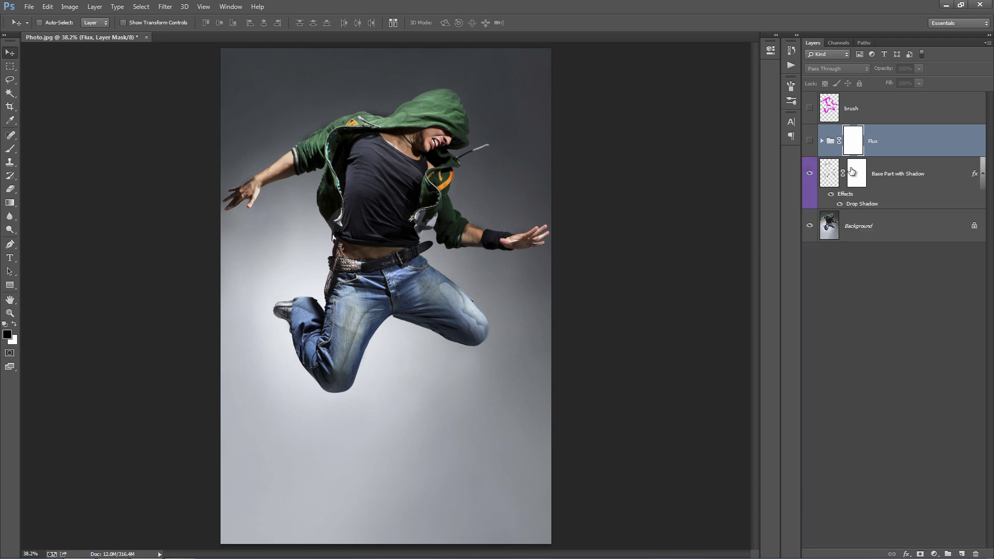
left_click(895, 172)
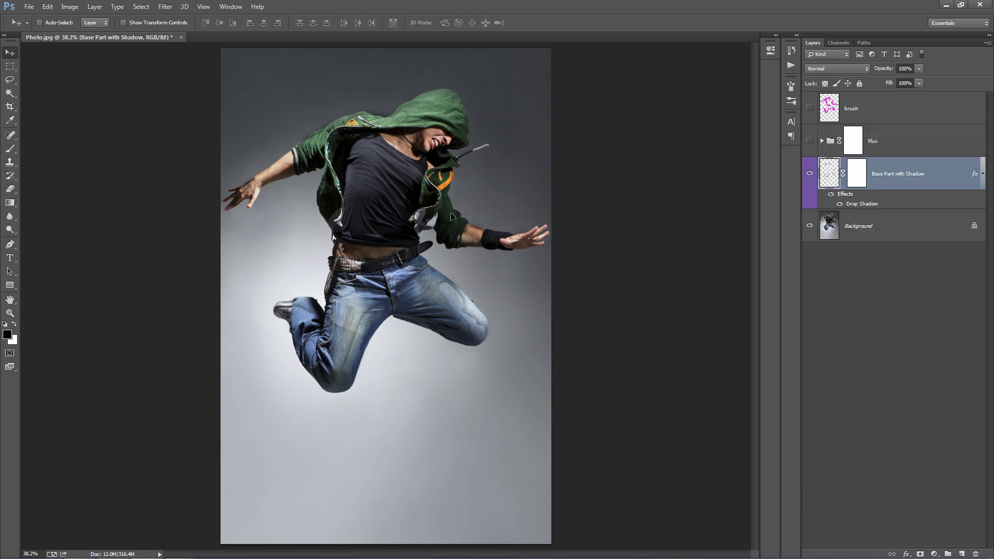
left_click_drag(452, 217, 450, 230)
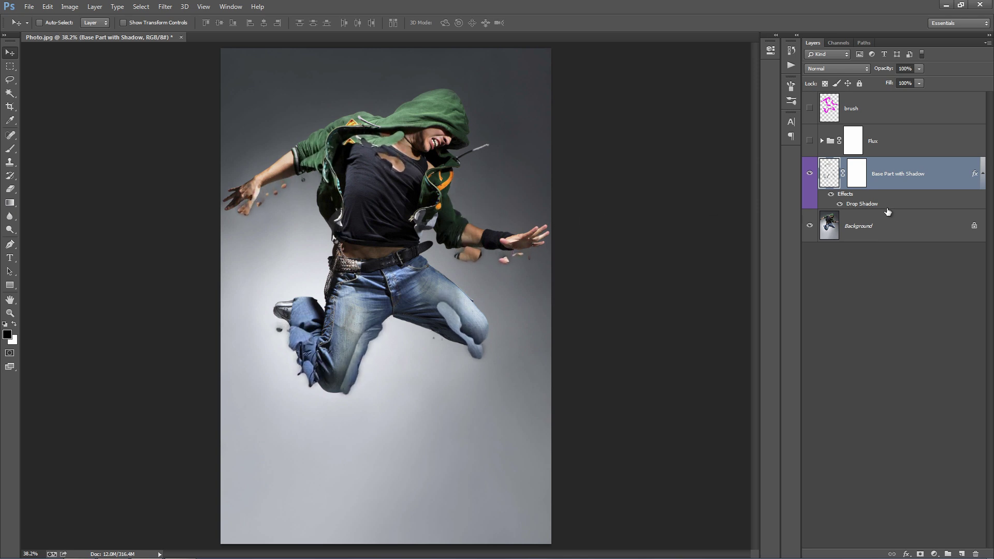
Step: Compare the base layer's drop shadow on and off while aligning it, leaving the shadow on
left_click(839, 205)
left_click(839, 205)
left_click(839, 205)
left_click_drag(489, 217, 473, 191)
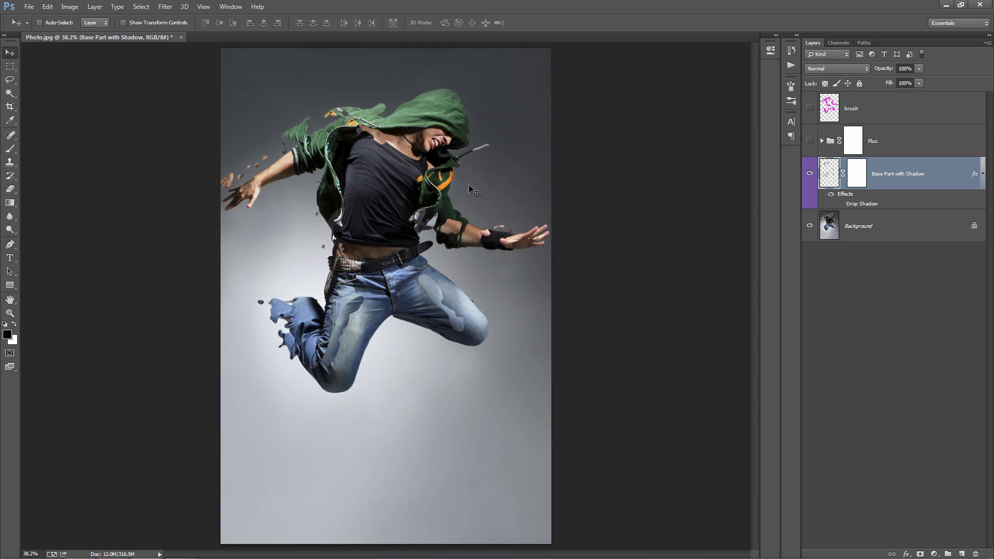
left_click_drag(500, 214, 511, 233)
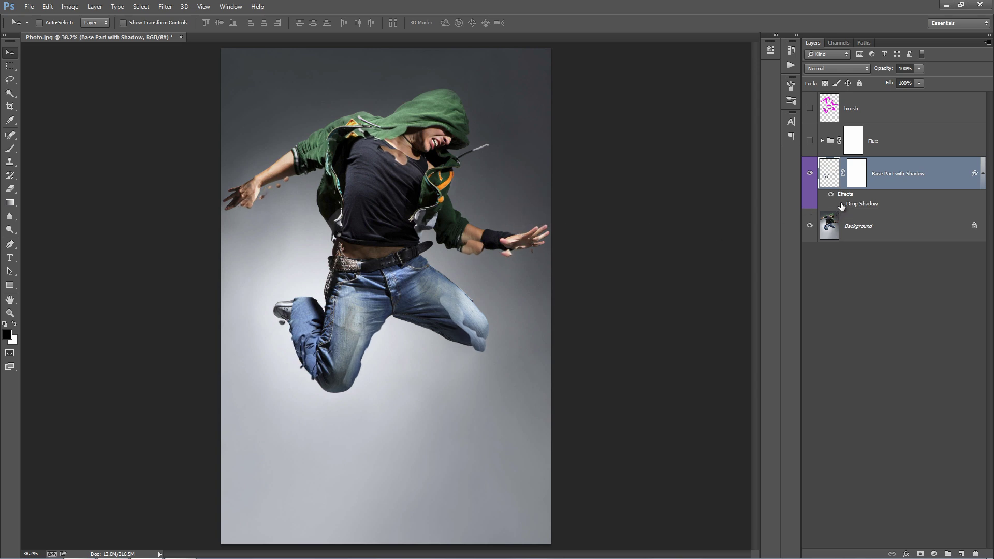
left_click(840, 204)
left_click(840, 204)
left_click(840, 204)
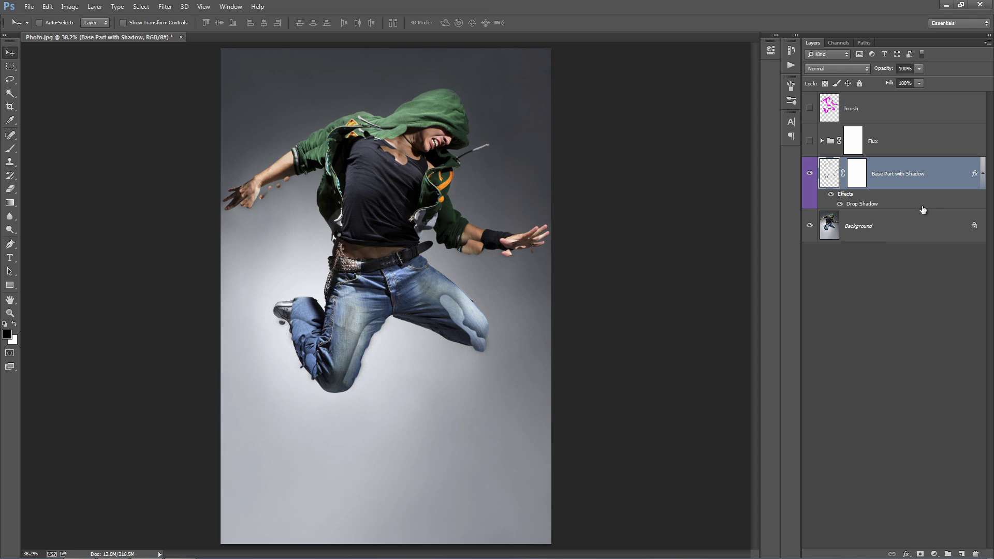
Step: Set the Base Part with Shadow drop shadow to 46 px size and 68% opacity
double_click(880, 204)
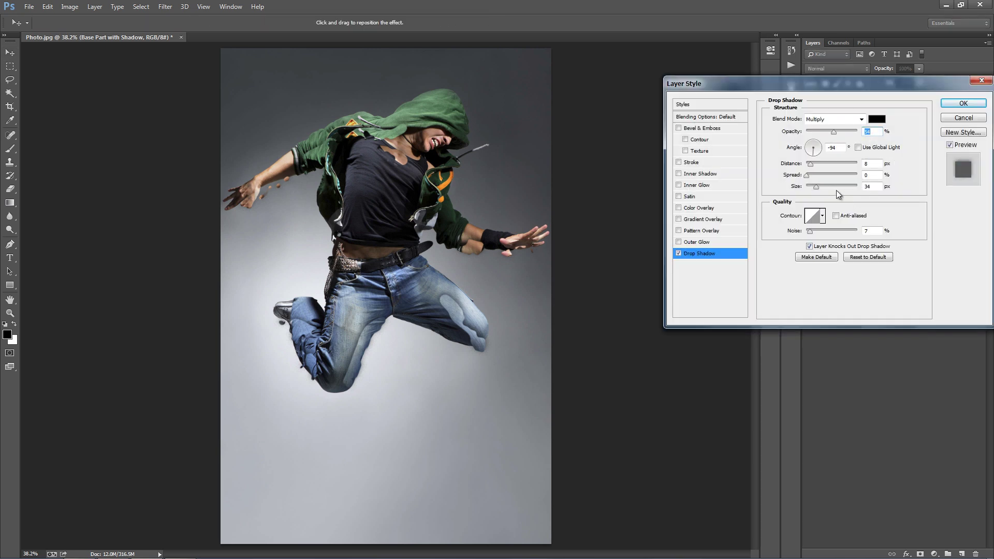
left_click_drag(852, 133, 870, 135)
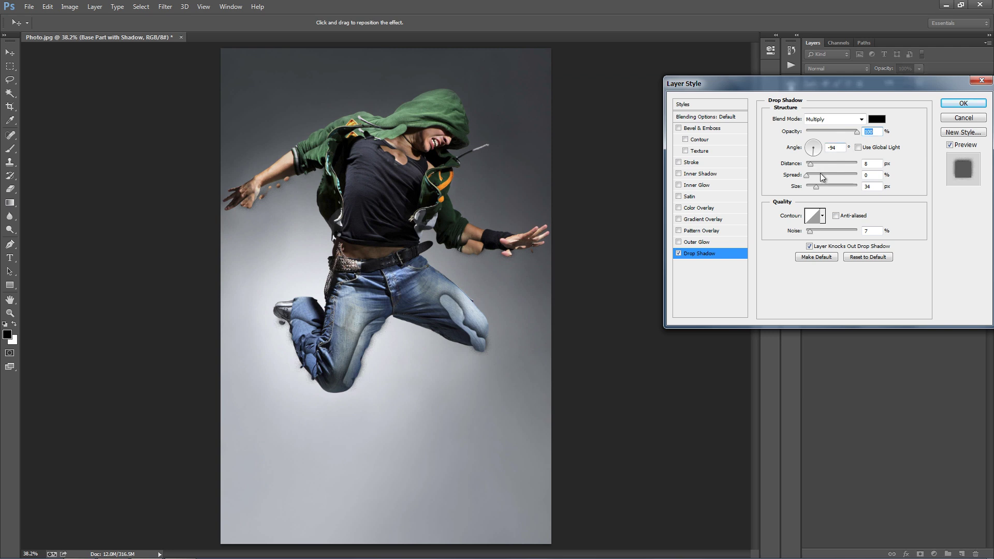
left_click_drag(817, 185, 823, 187)
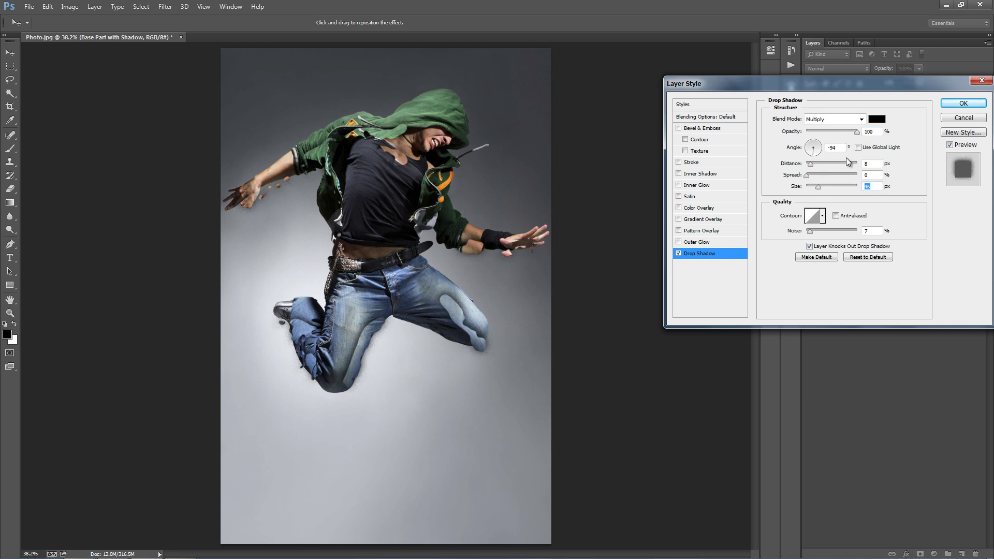
left_click_drag(857, 132, 833, 129)
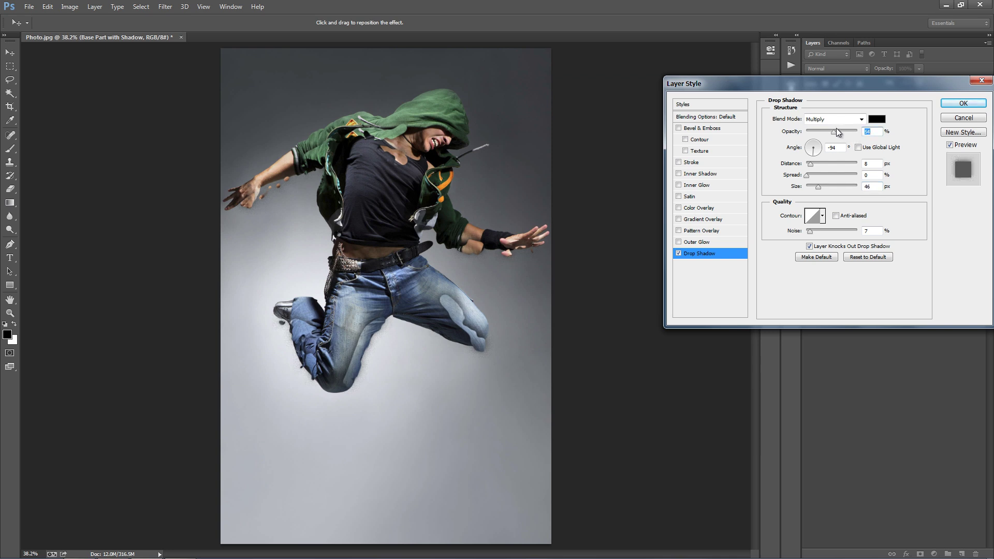
left_click(964, 103)
Step: Move Base Part with Shadow into the Flux group, then show and expand the group
left_click_drag(883, 175, 875, 142)
left_click(811, 140)
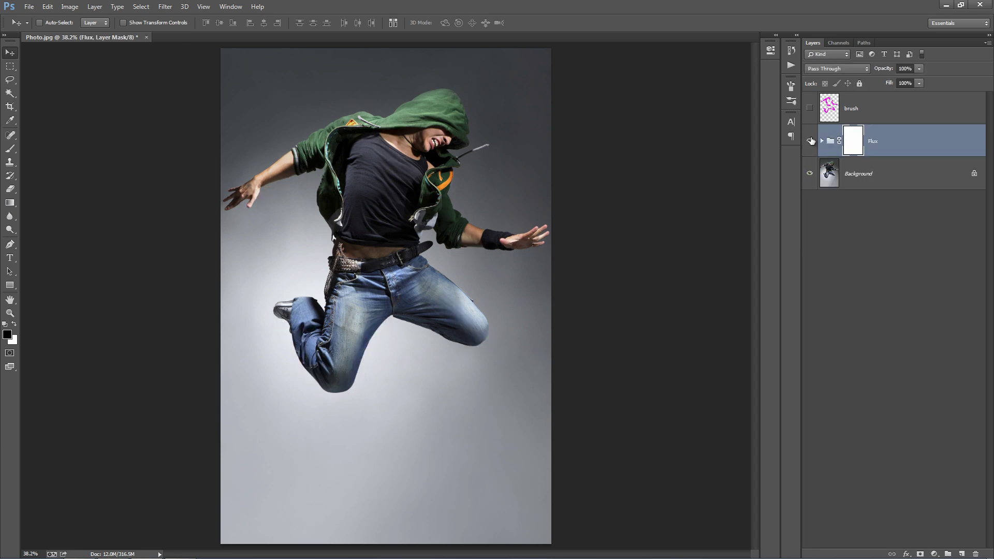
left_click(823, 142)
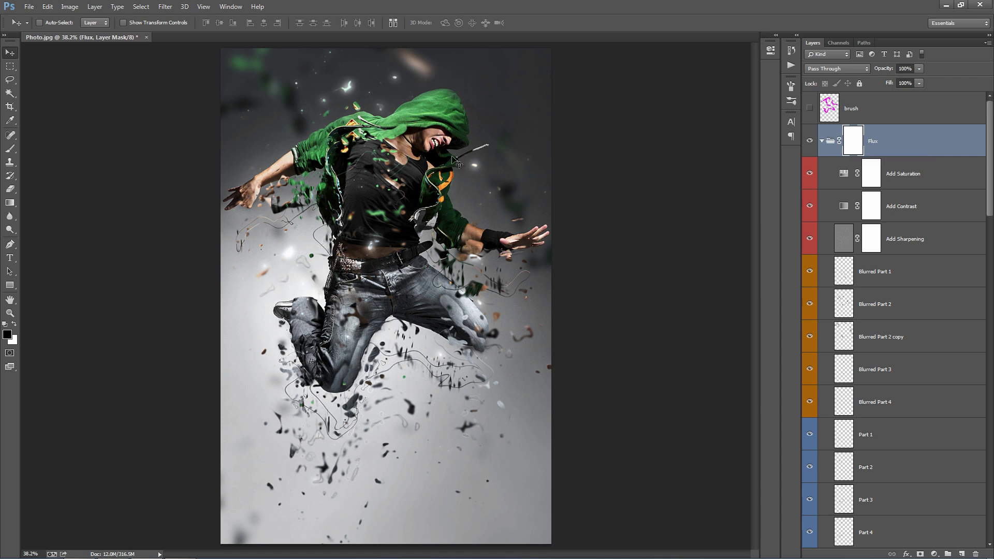
Step: Paint black with a 90 px brush on the Flux mask to hide dispersion off the chest
key("b")
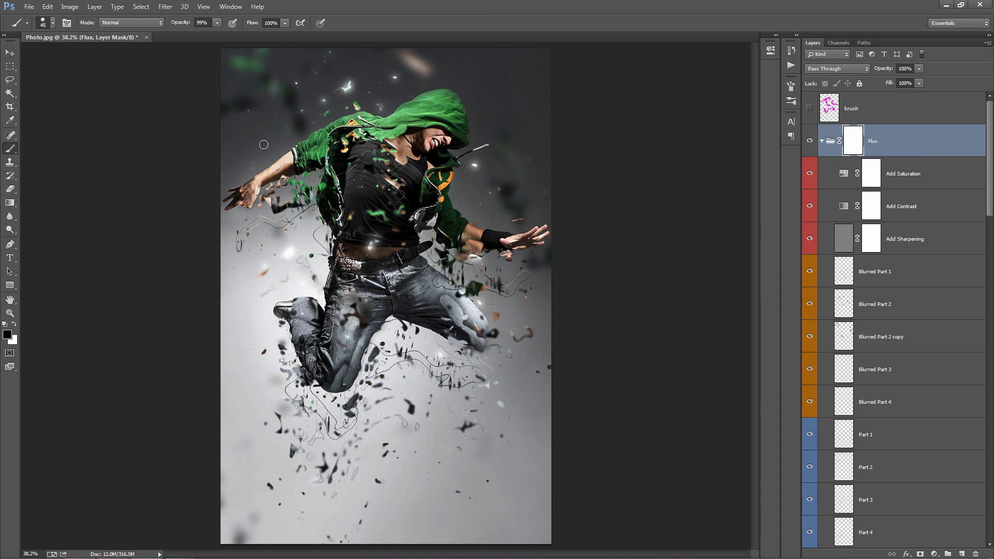
key("bracketright")
key("bracketright")
right_click(263, 146)
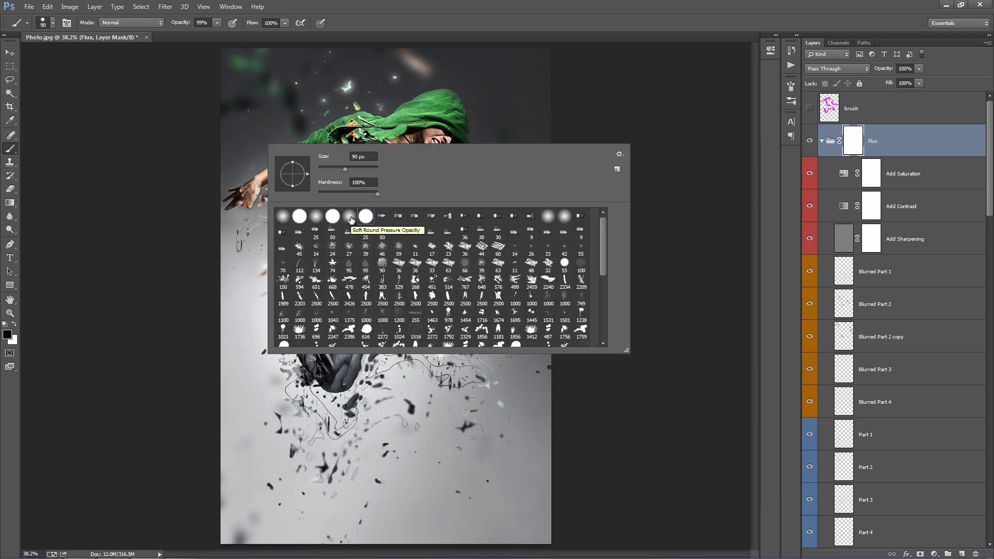
key("Return")
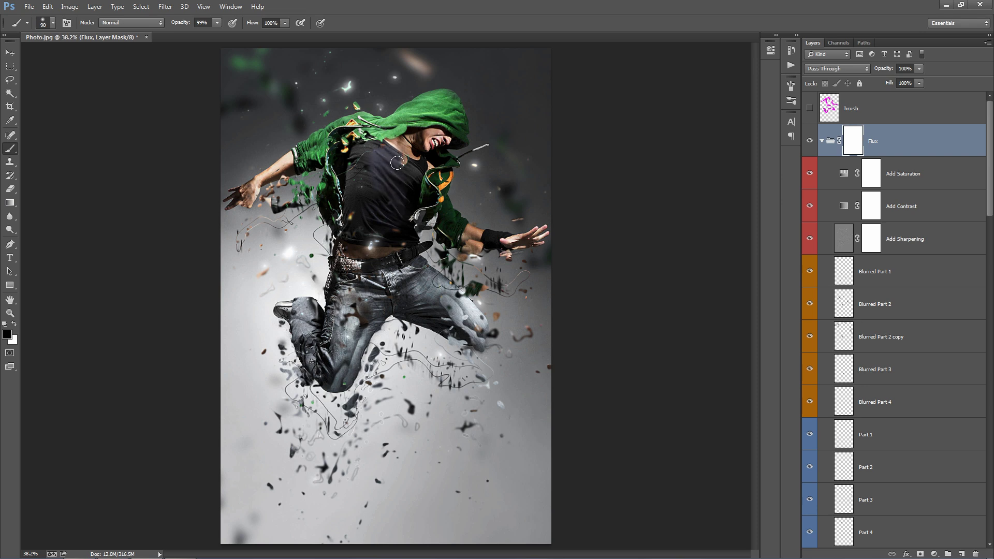
mouse_move(373, 186)
left_mouse_down()
mouse_move(371, 197)
mouse_move(387, 175)
mouse_move(407, 177)
left_mouse_up()
key("z")
key("v")
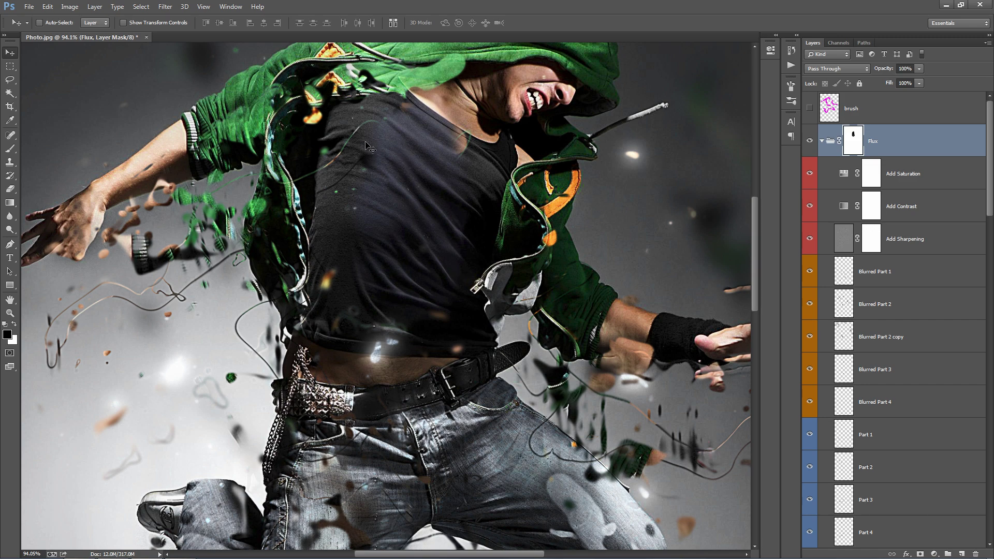
key("ctrl+0")
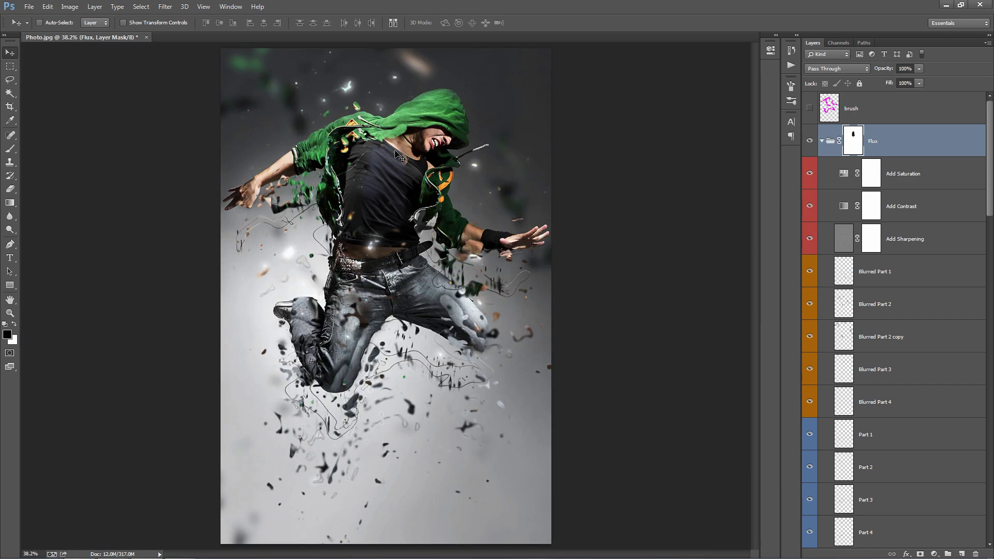
Step: Drag Add Saturation, Add Contrast and Add Sharpening above the Flux group, then select the Flux mask
left_click(905, 176)
left_click(912, 235, "shift")
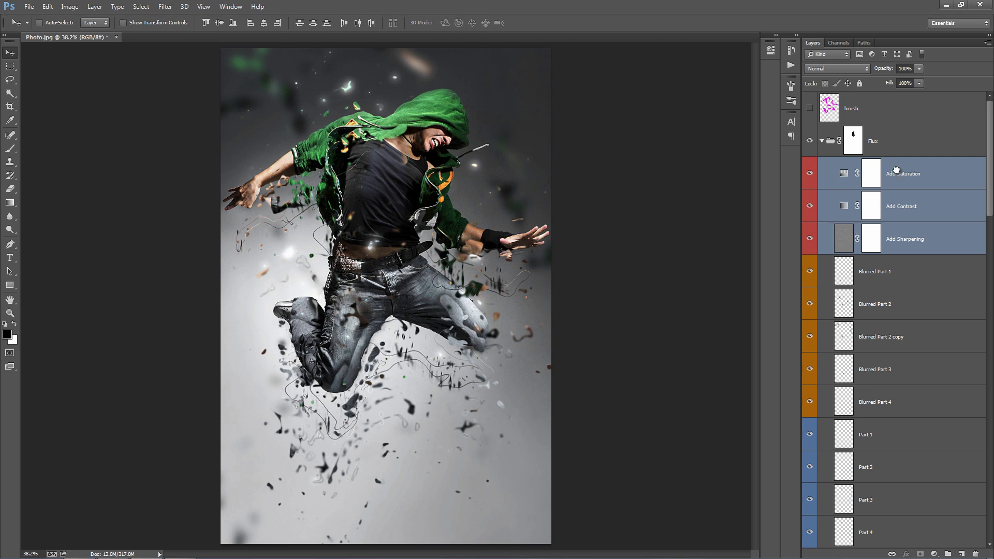
left_click_drag(896, 170, 874, 129)
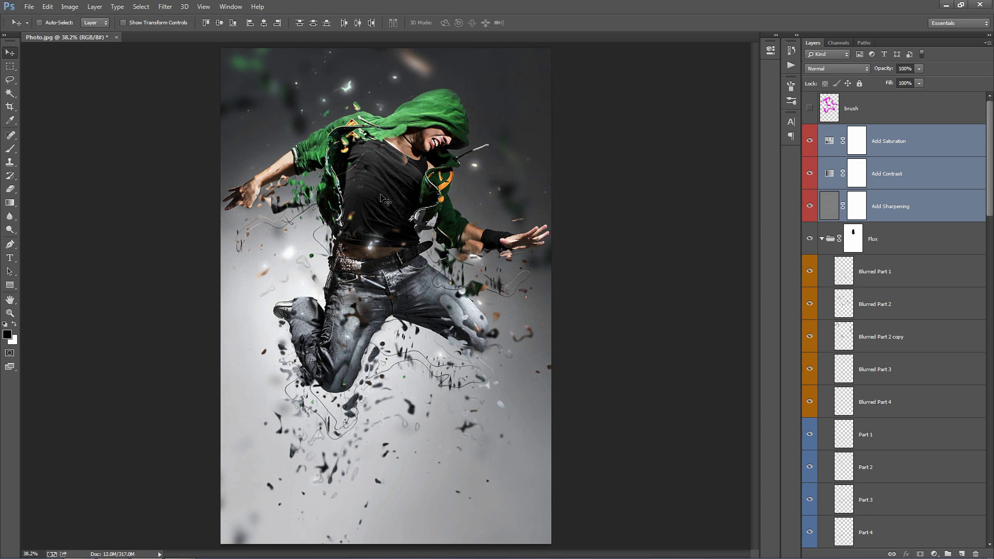
left_click(884, 145)
left_click(889, 174)
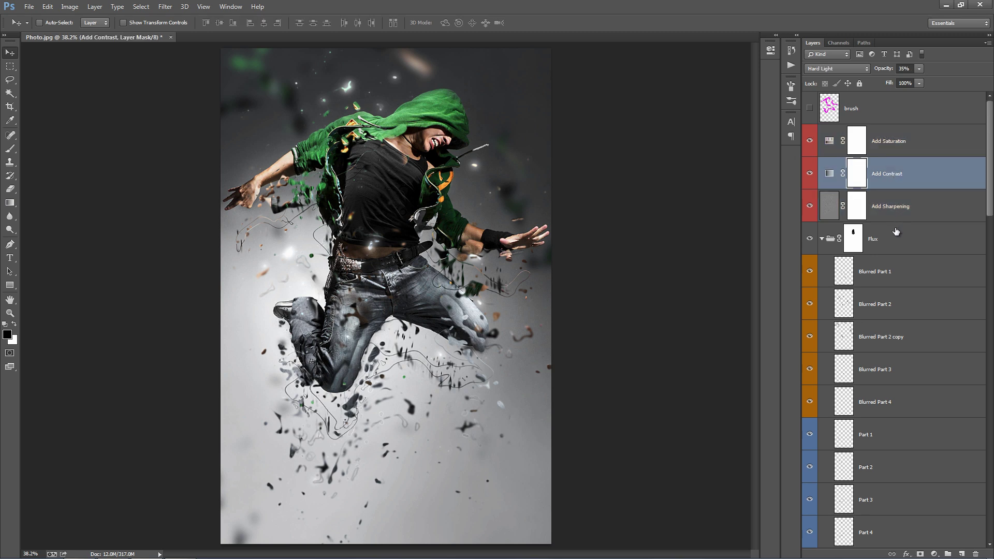
left_click(896, 231)
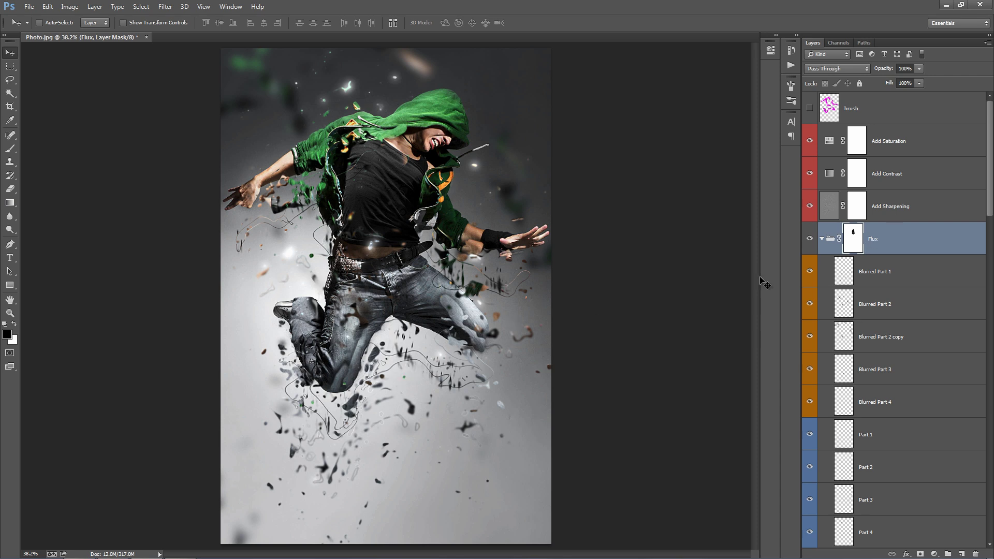
Step: Paint particles out below the legs on the Flux mask with a 700 px brush
key("b")
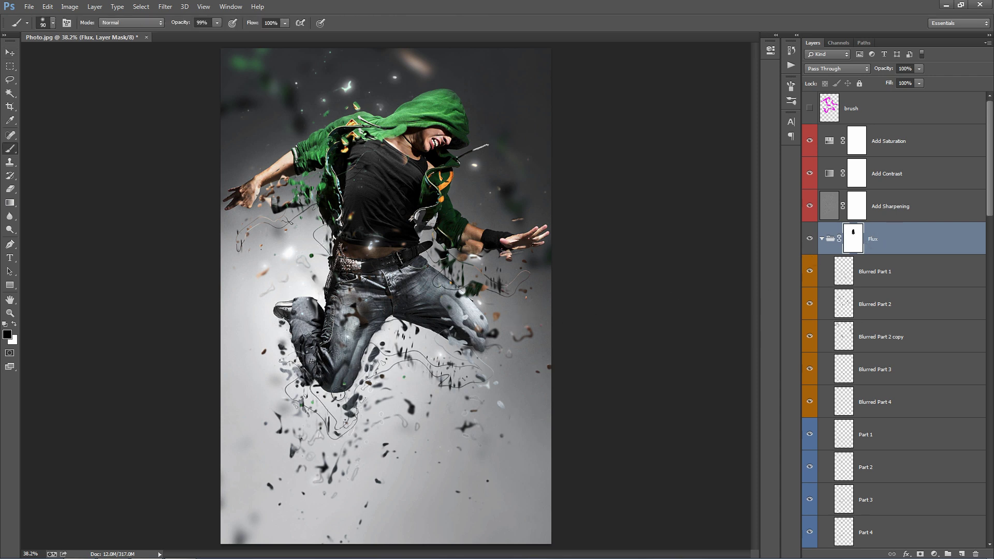
key("bracketright")
key("bracketright")
key("bracketright")
key("bracketright")
key("bracketright")
key("bracketright")
mouse_move(332, 422)
left_mouse_down()
mouse_move(363, 404)
mouse_move(462, 389)
left_mouse_up()
mouse_move(519, 406)
left_mouse_down()
mouse_move(485, 429)
mouse_move(424, 394)
left_mouse_up()
key("z")
left_click(407, 410)
key("v")
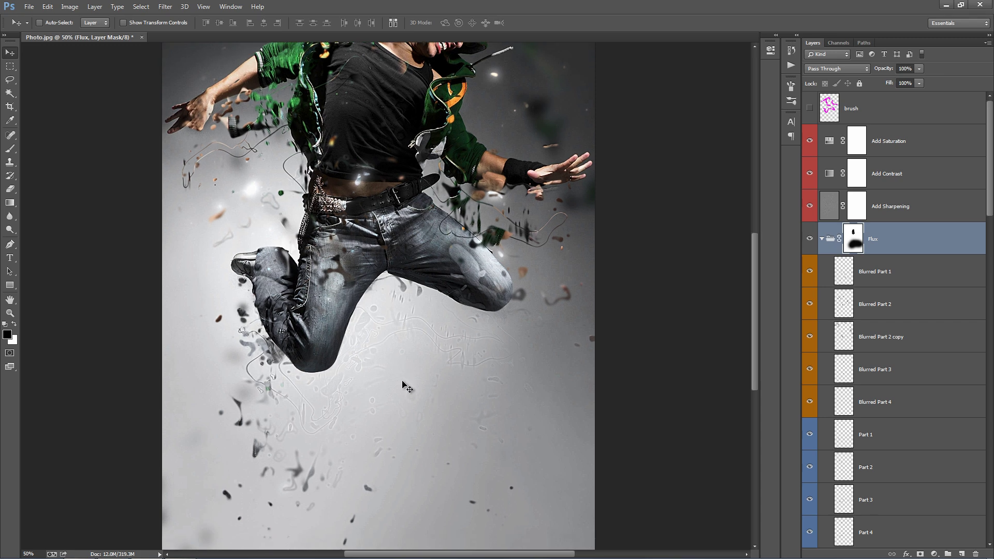
Step: Hide the Add Sharpening layer and disable the Flux mask to compare
left_click(889, 212)
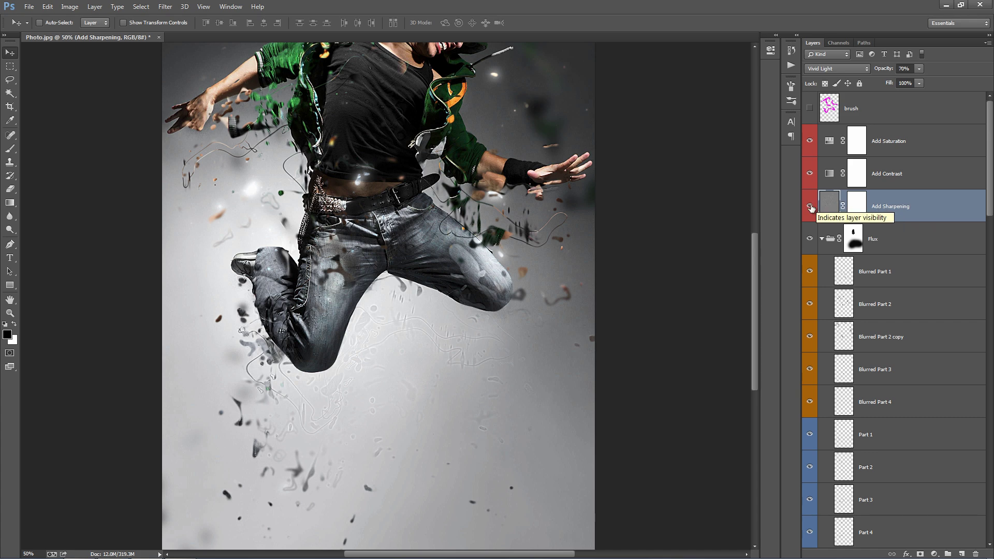
key("ctrl+0")
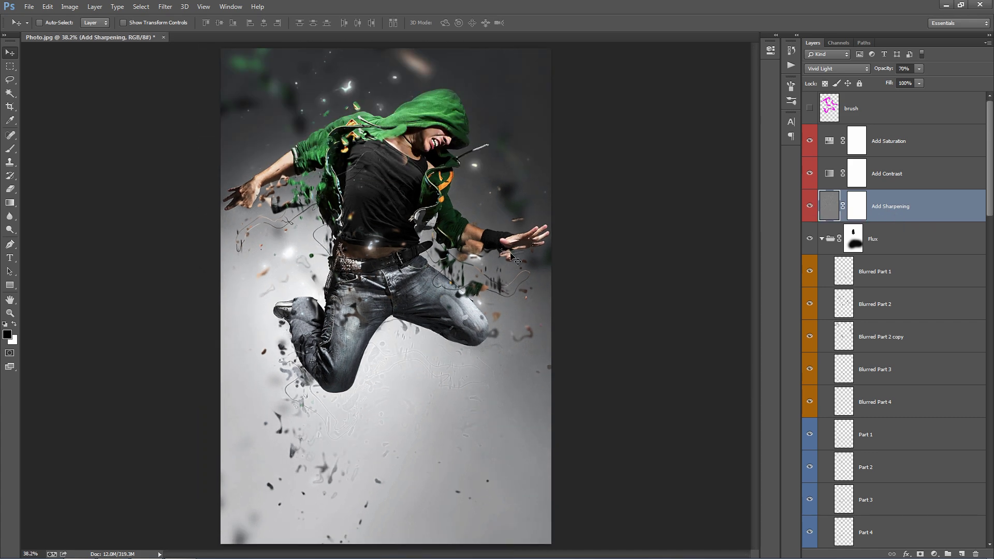
left_click(811, 205)
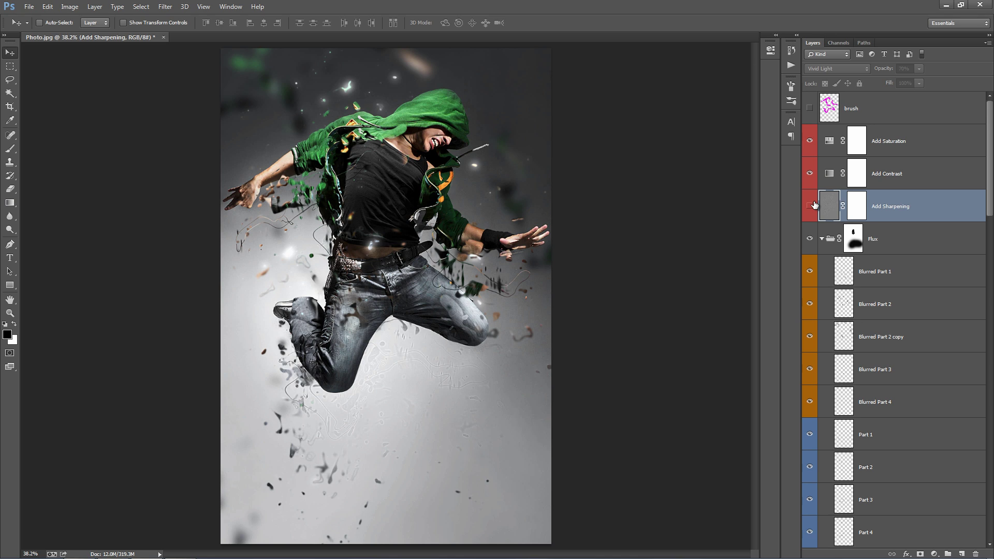
left_click(852, 245, "shift")
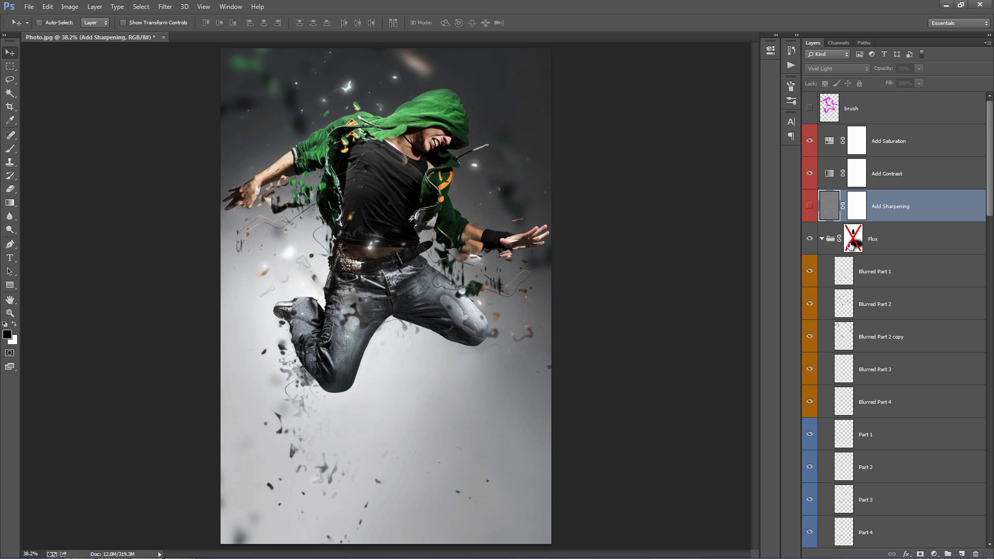
Step: Stamp all visible layers into a new Layer 1 above Add Saturation and preview it alone
left_click(901, 142)
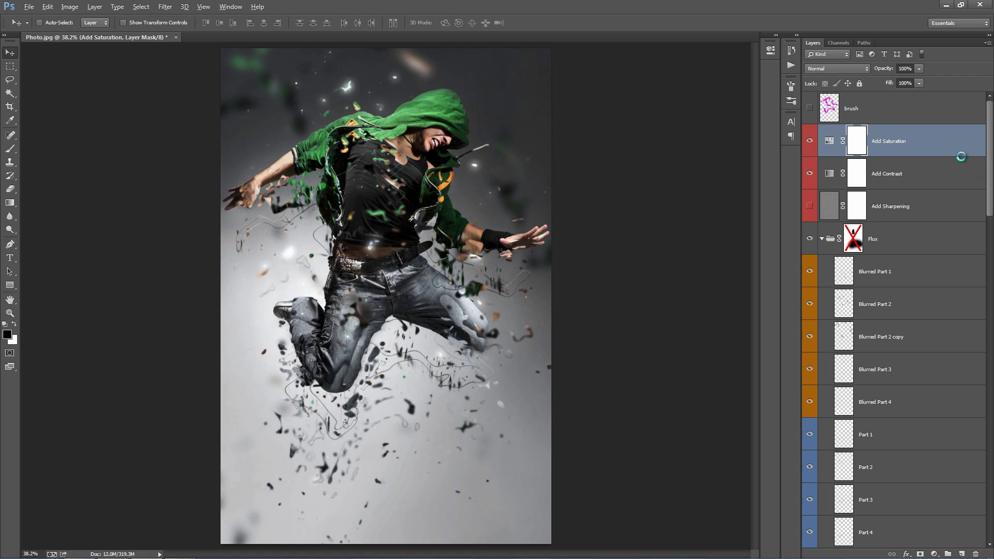
key("ctrl+shift+alt+n")
key("ctrl+shift+alt+e")
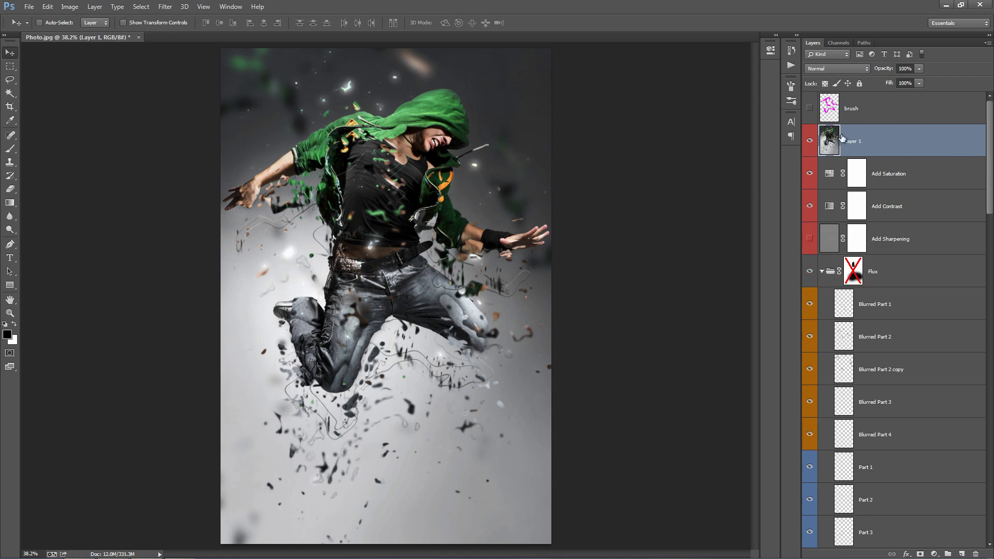
left_click(813, 141, "alt")
left_click(813, 142, "alt")
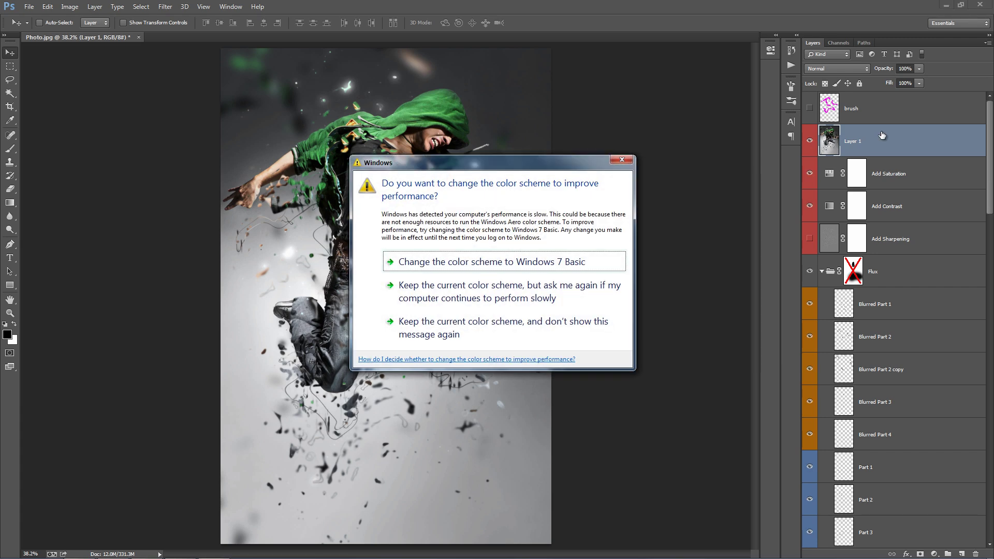
left_click(571, 261)
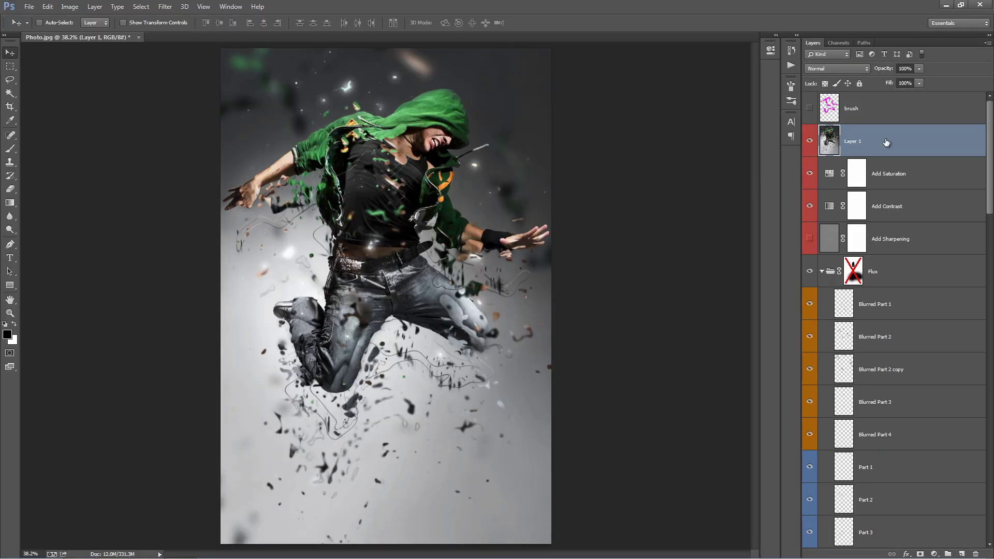
Step: Apply the High Pass filter from Filter > Other to Layer 1
key("alt+t")
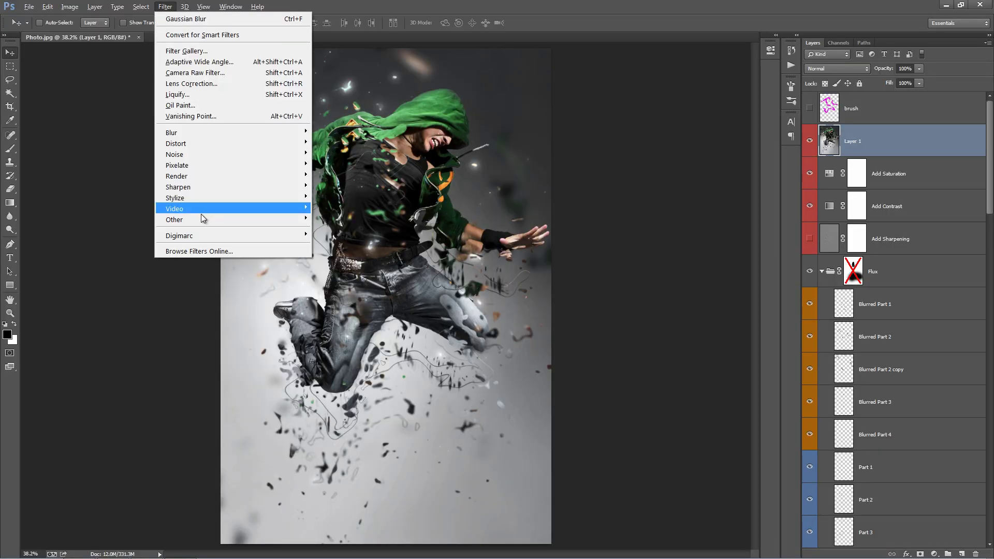
mouse_move(200, 220)
left_click(337, 230)
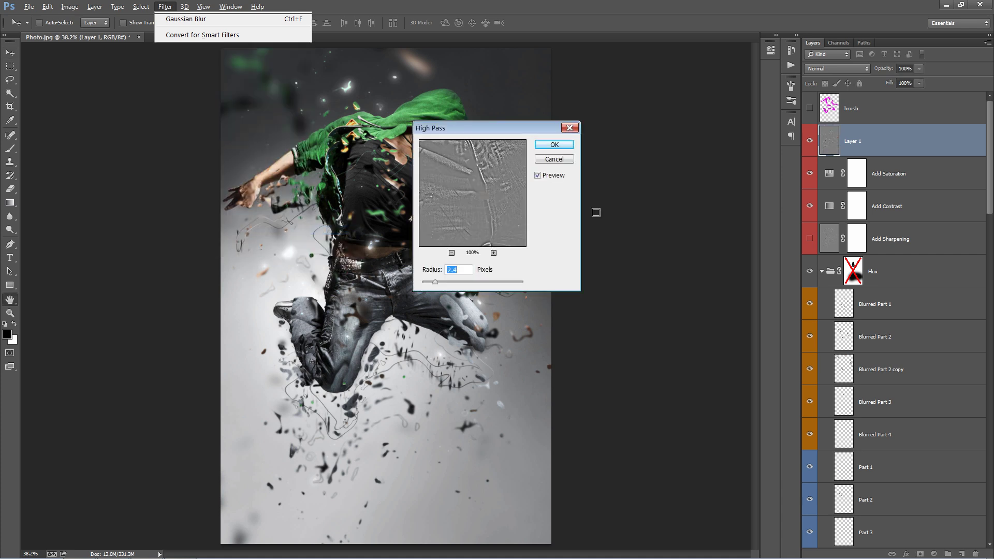
left_click_drag(494, 134, 607, 97)
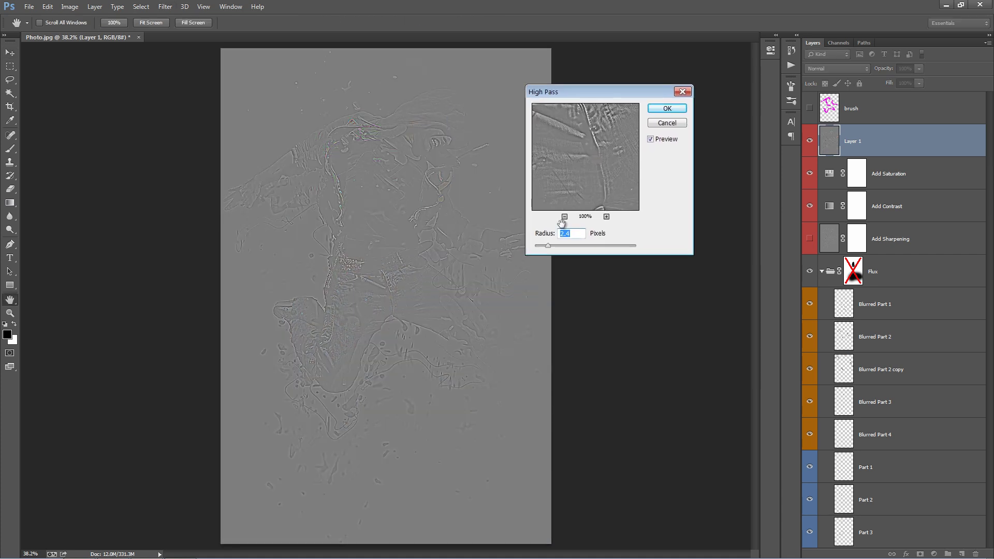
left_click(682, 110)
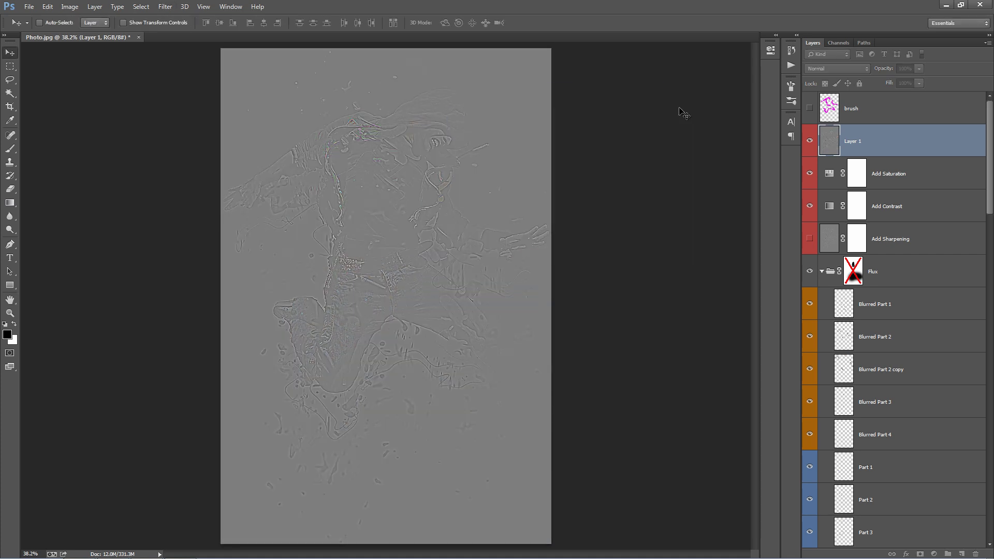
Step: Blend Layer 1 as Vivid Light and compare the photo with and without the sharpening
left_click(854, 69)
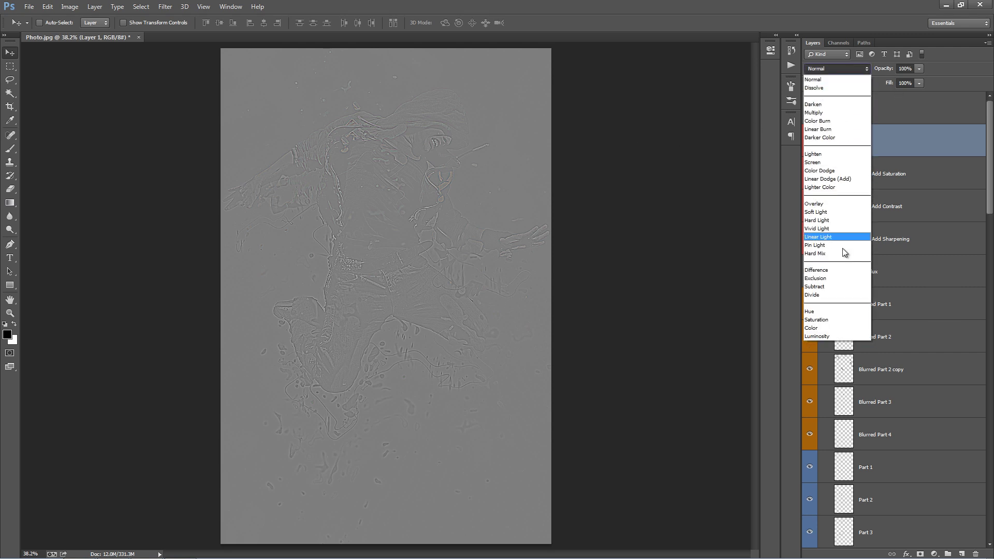
left_click(838, 229)
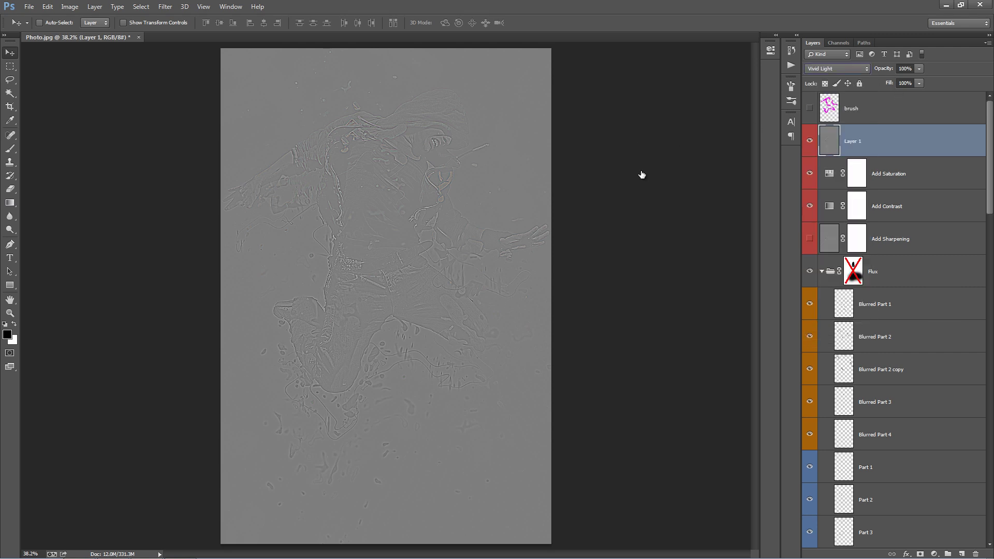
left_click(810, 141)
left_click(809, 141)
left_click(809, 141)
left_click(809, 141)
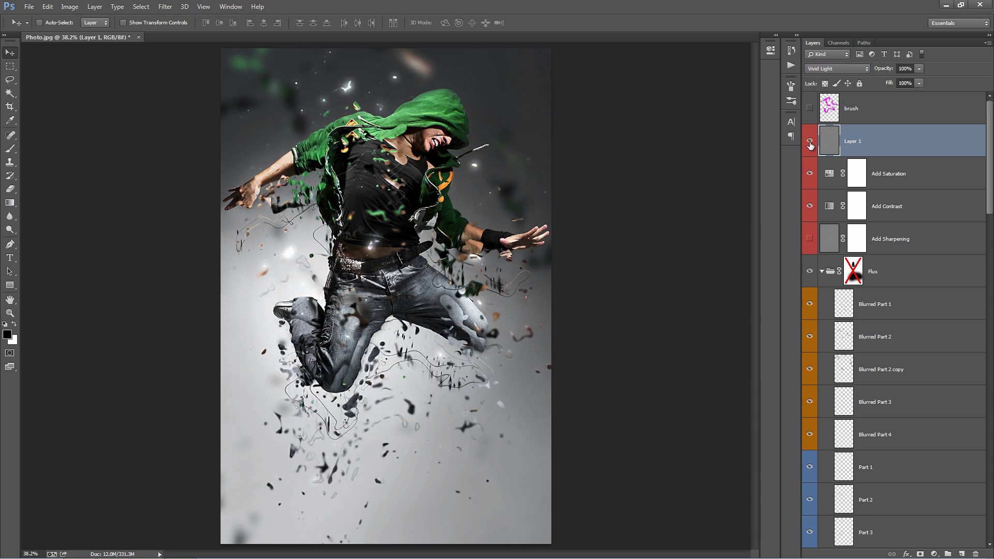
left_click(810, 142)
Step: Merge the High Pass layer and all adjustment layers into one locked Background layer
double_click(883, 140)
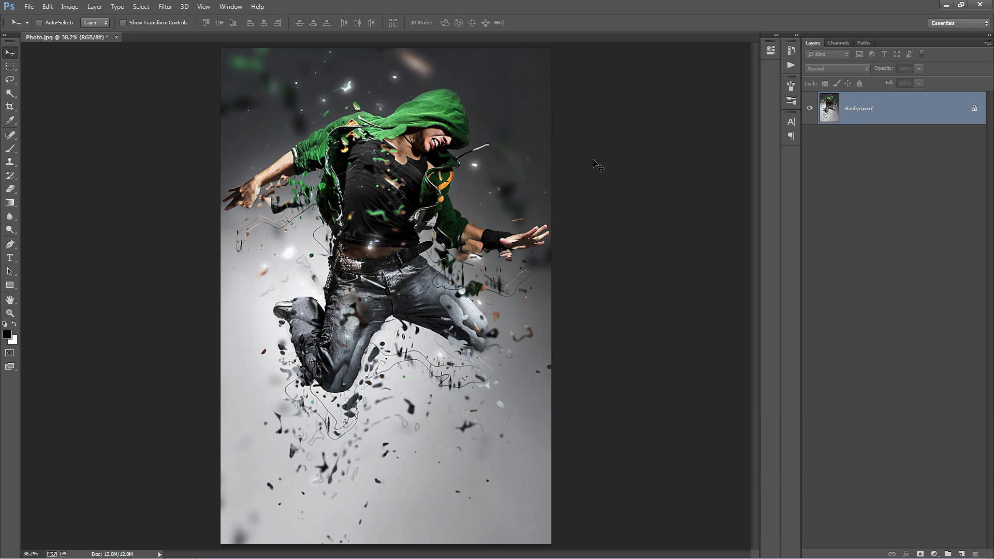
Step: Add a new layer named brush and choose a 125 px round brush
key("ctrl+shift+n")
type("brush")
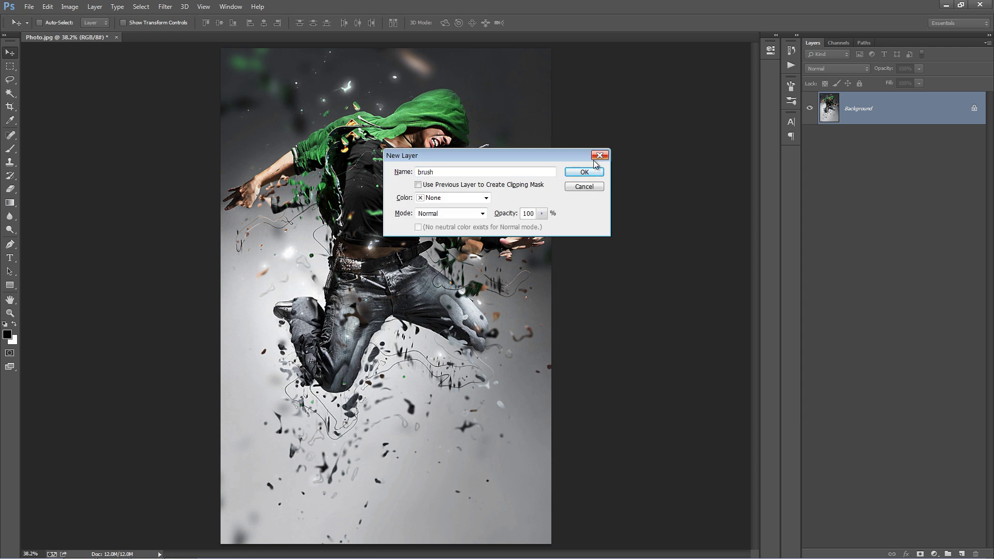
key("Return")
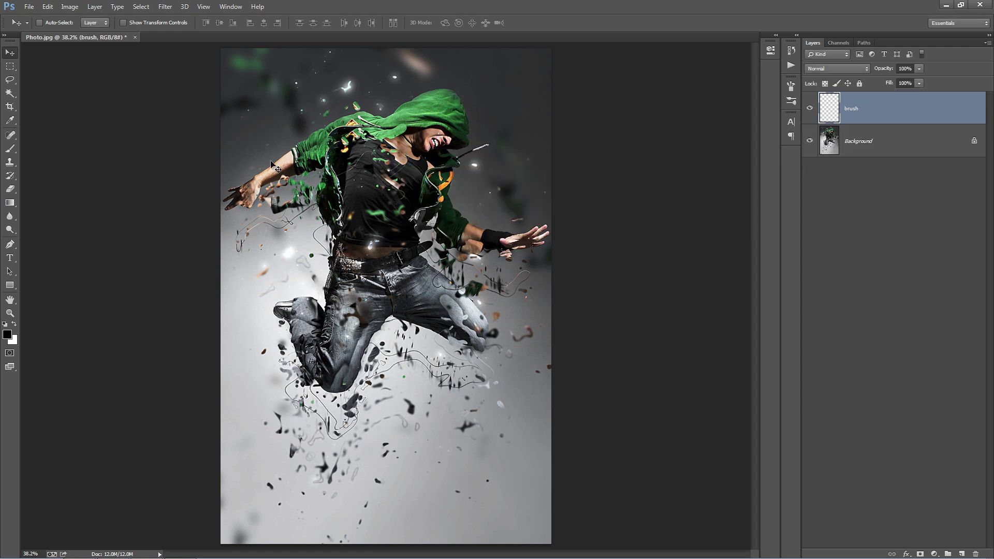
key("b")
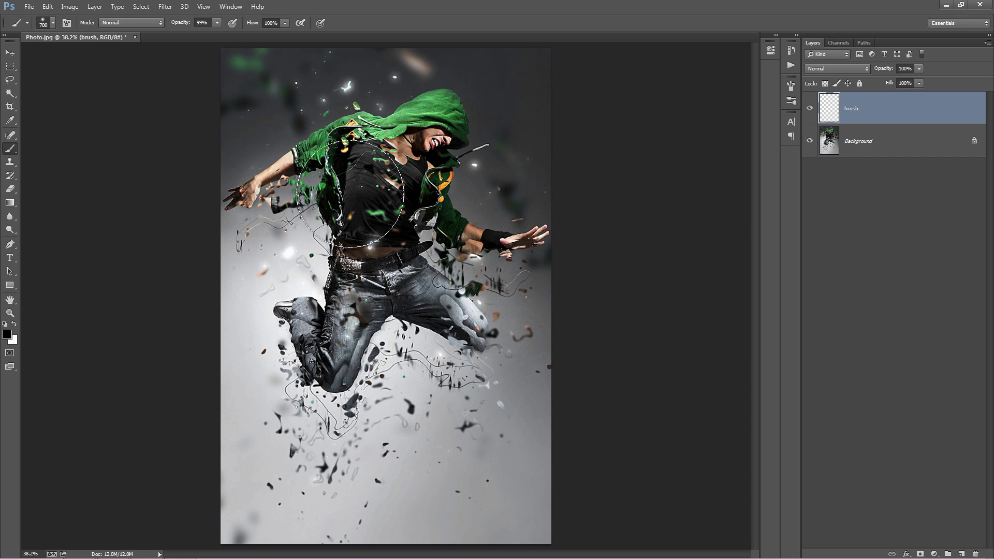
right_click(352, 194)
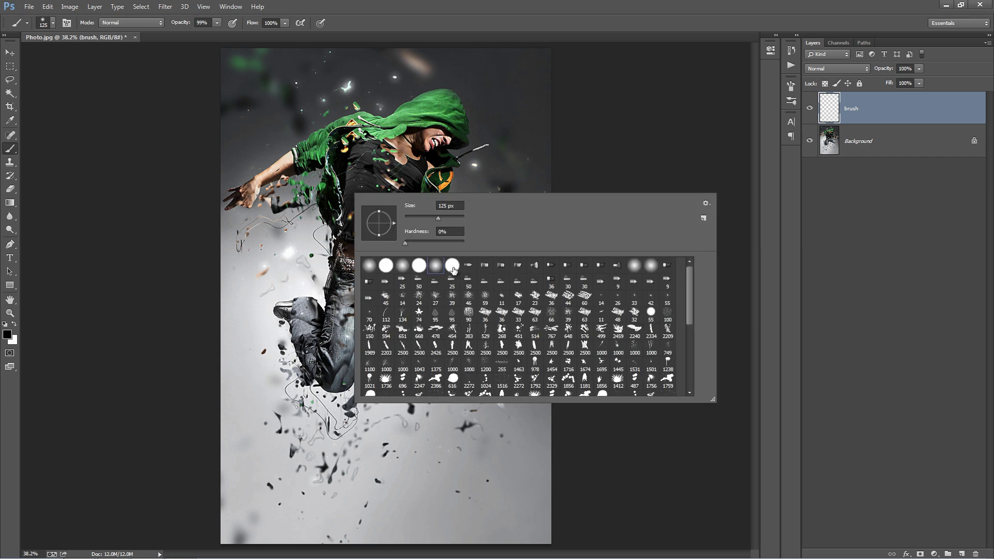
double_click(439, 265)
Step: Paint pure red strokes over the dancer's arm, hood and forearm, then select Flux's UP action
left_click(6, 336)
left_click(851, 226)
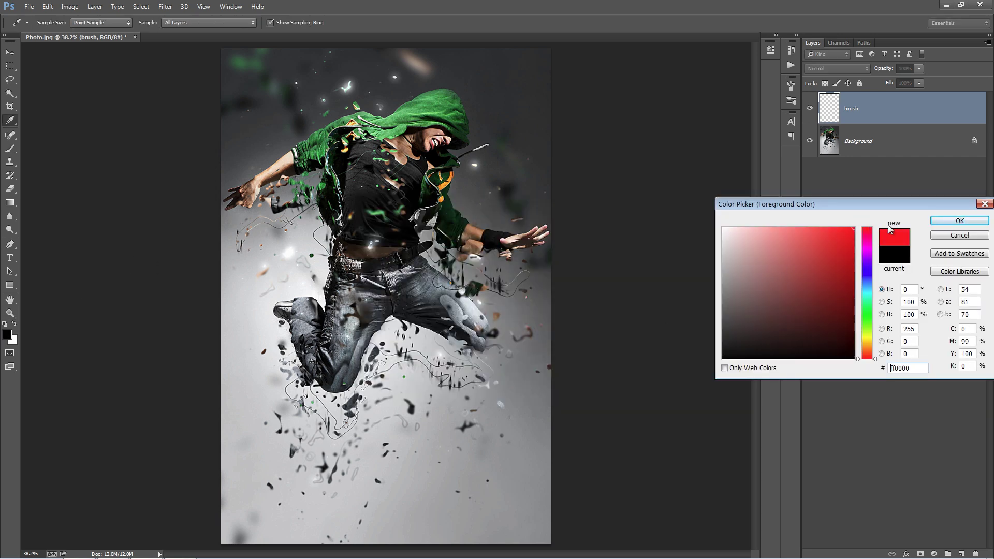
left_click(958, 220)
key("bracketleft")
key("bracketleft")
key("bracketleft")
key("bracketleft")
key("bracketleft")
key("bracketleft")
key("bracketleft")
mouse_move(242, 193)
left_mouse_down()
mouse_move(366, 123)
mouse_move(354, 128)
mouse_move(410, 110)
left_mouse_up()
left_click_drag(422, 177, 466, 235)
left_click(791, 65)
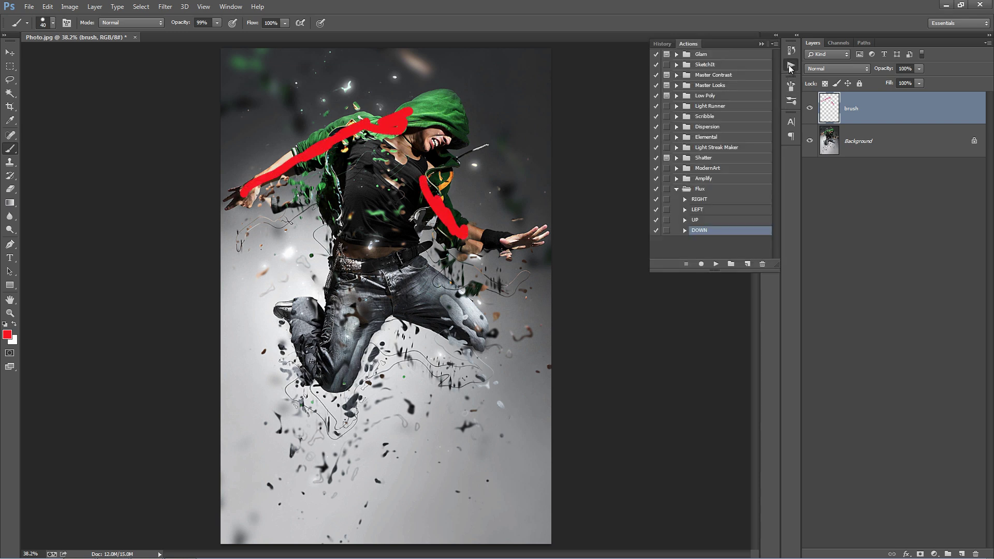
left_click(700, 219)
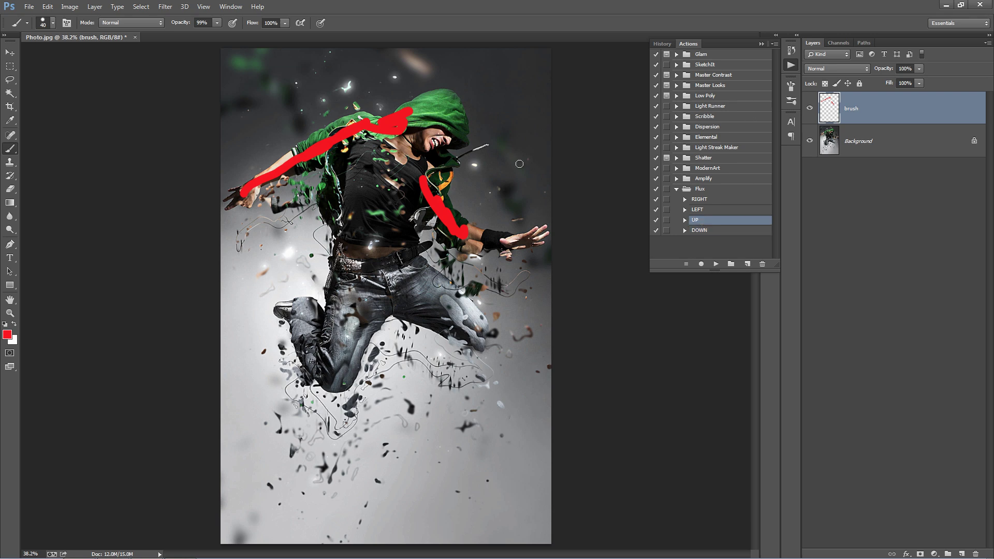
Step: Open the First Side.jpg example and zoom out to see the whole image
key("v")
key("ctrl+o")
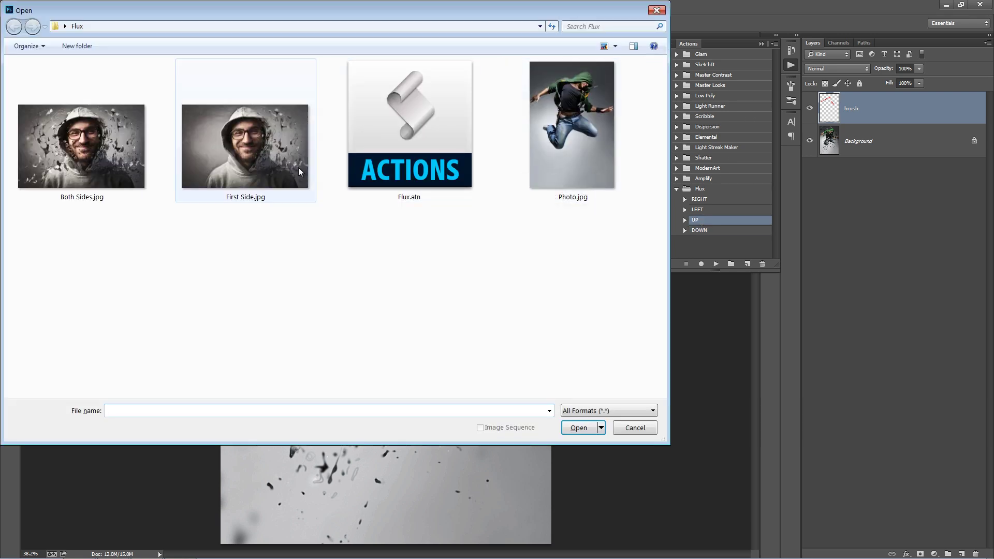
double_click(270, 151)
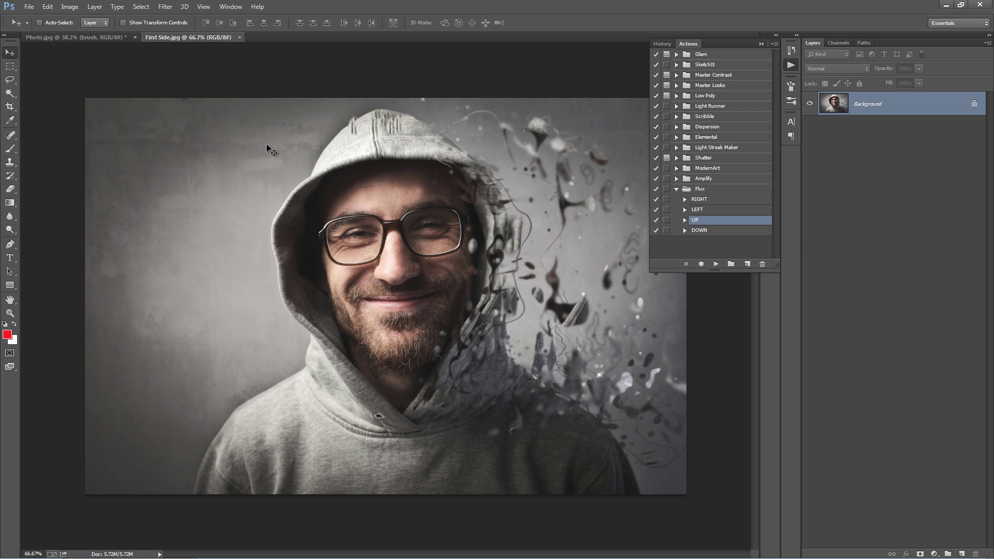
key("ctrl+minus")
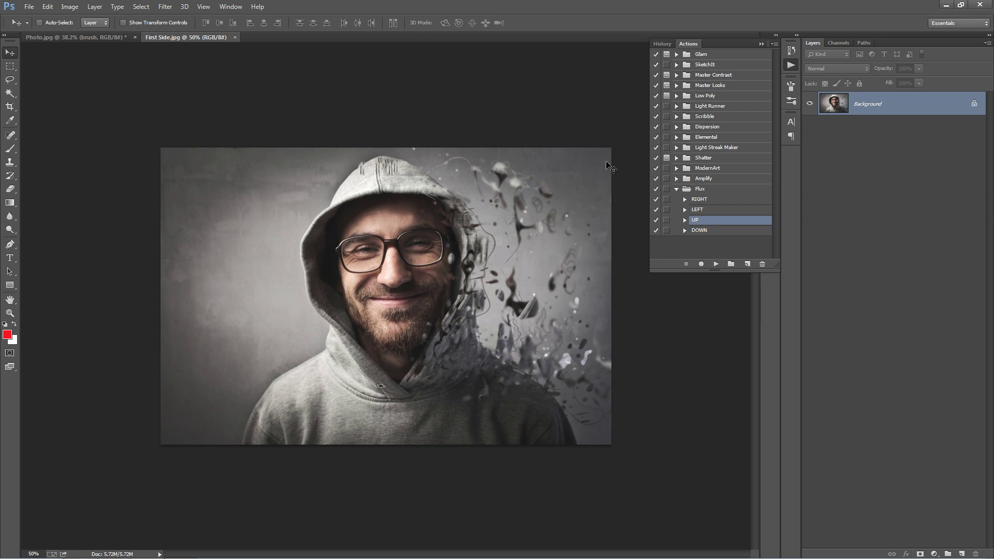
Step: On a new layer, paint a red arrow down the left side of the face with a 60 px brush
key("ctrl+shift+alt+n")
key("b")
key("bracketright")
key("bracketright")
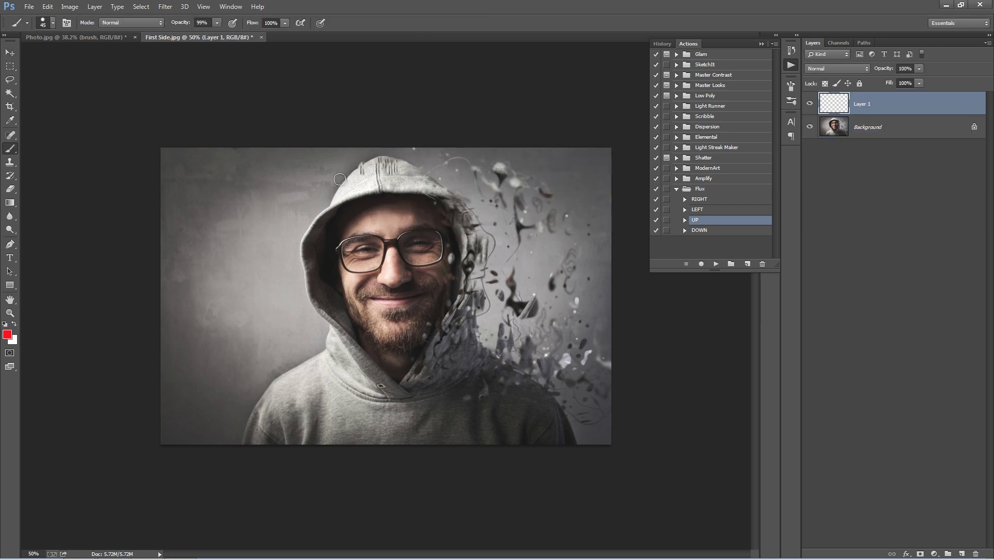
mouse_move(359, 180)
left_mouse_down()
mouse_move(322, 265)
mouse_move(332, 298)
mouse_move(343, 297)
mouse_move(372, 351)
mouse_move(333, 295)
mouse_move(383, 351)
mouse_move(372, 369)
mouse_move(345, 365)
mouse_move(306, 382)
left_mouse_up()
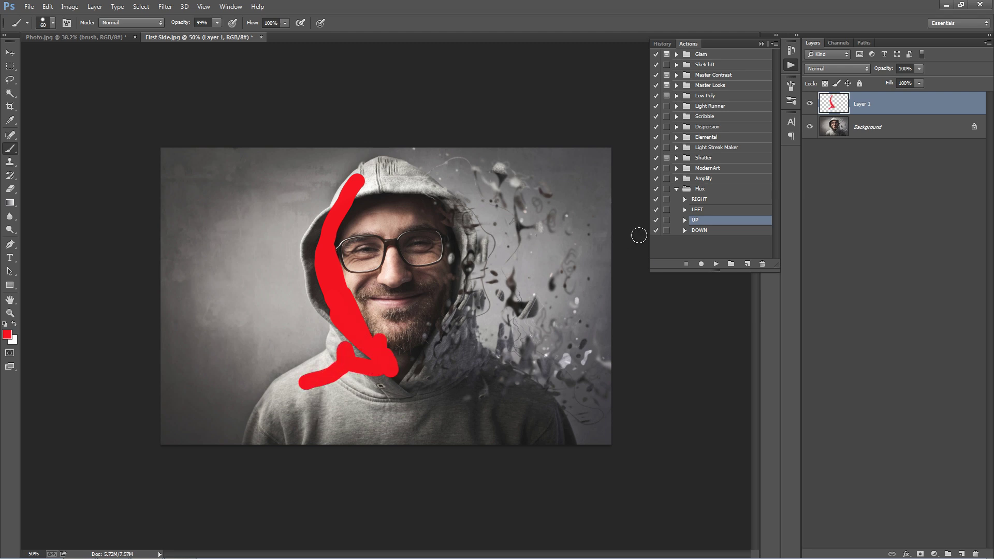
Step: Open Both Sides.jpg as a third document and zoom out to view the full image
key("ctrl+o")
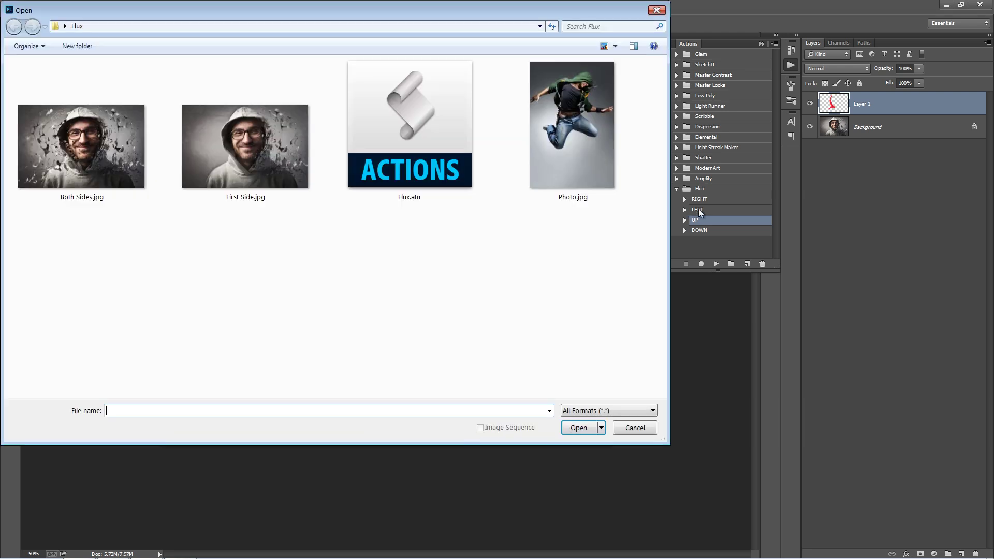
double_click(207, 154)
key("v")
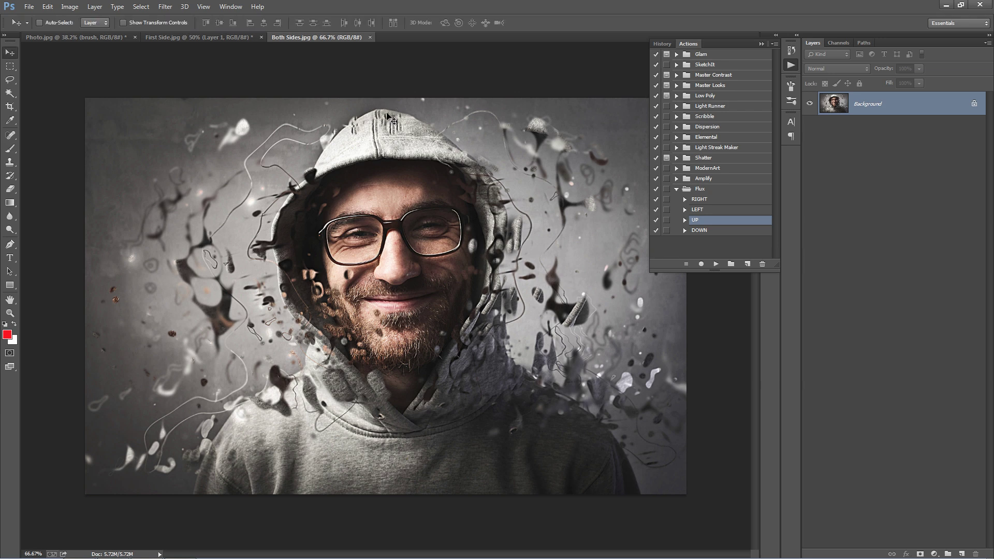
key("ctrl+minus")
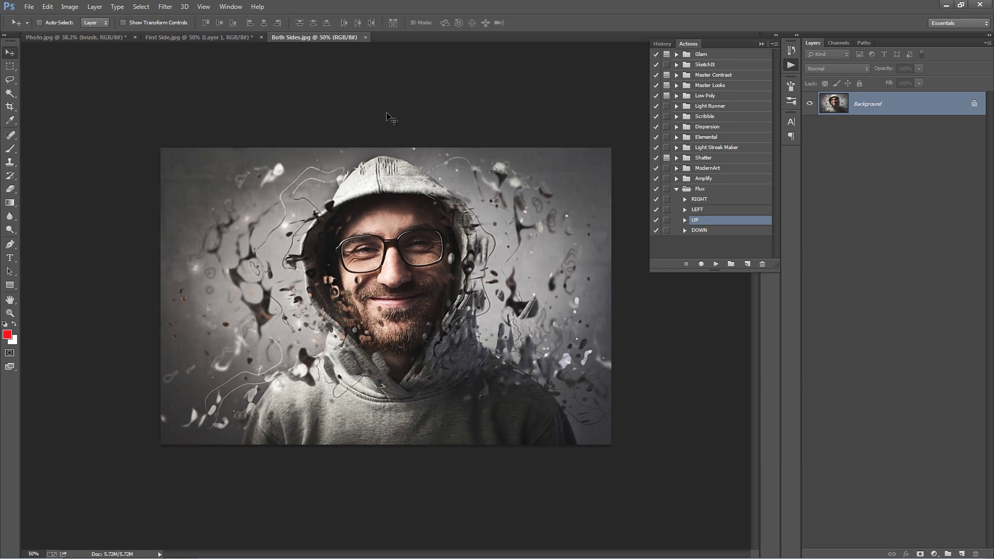